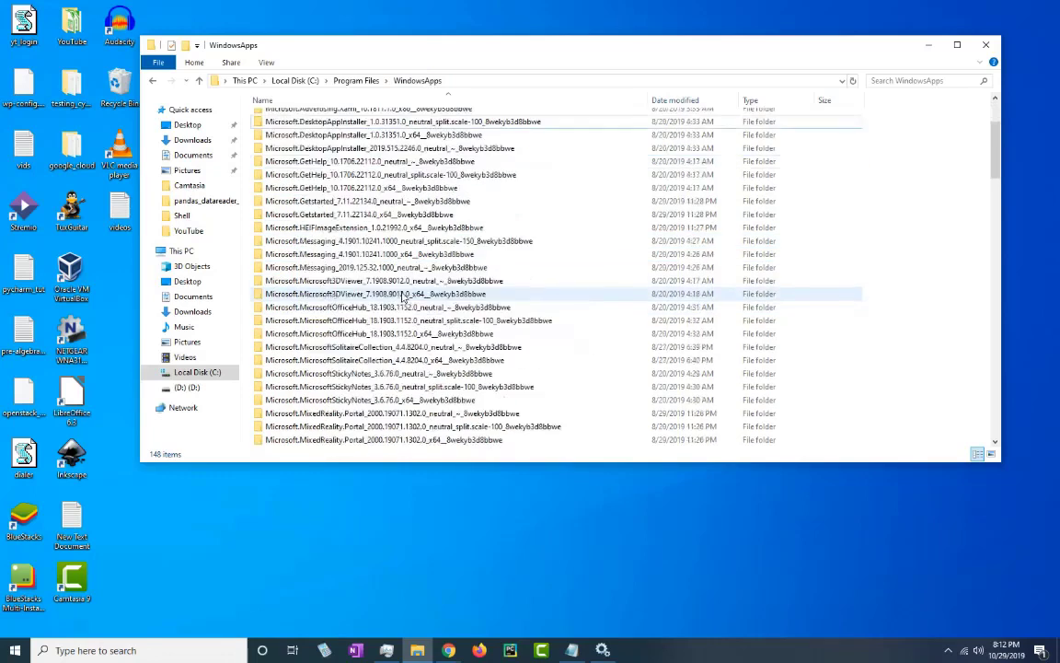
Go back to the Program Files folder and open the properties of the WindowsApps folder
{"action": "scroll", "coordinate": [396, 313], "scroll_direction": "up", "scroll_amount": 4}
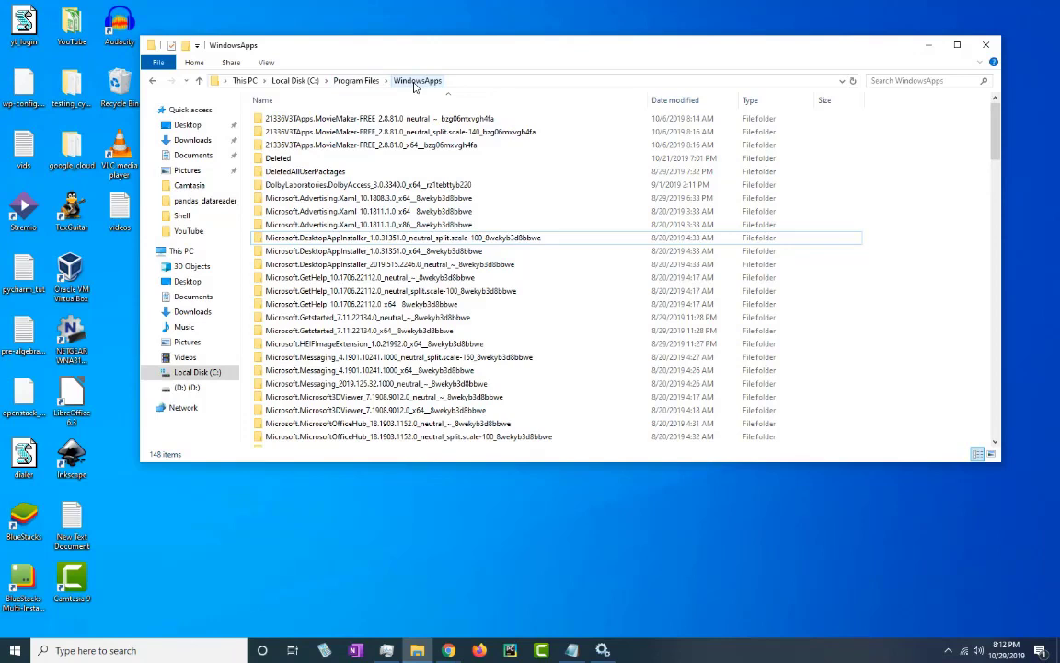
{"action": "left_click", "coordinate": [355, 81]}
{"action": "scroll", "coordinate": [295, 432], "scroll_direction": "down", "scroll_amount": 1}
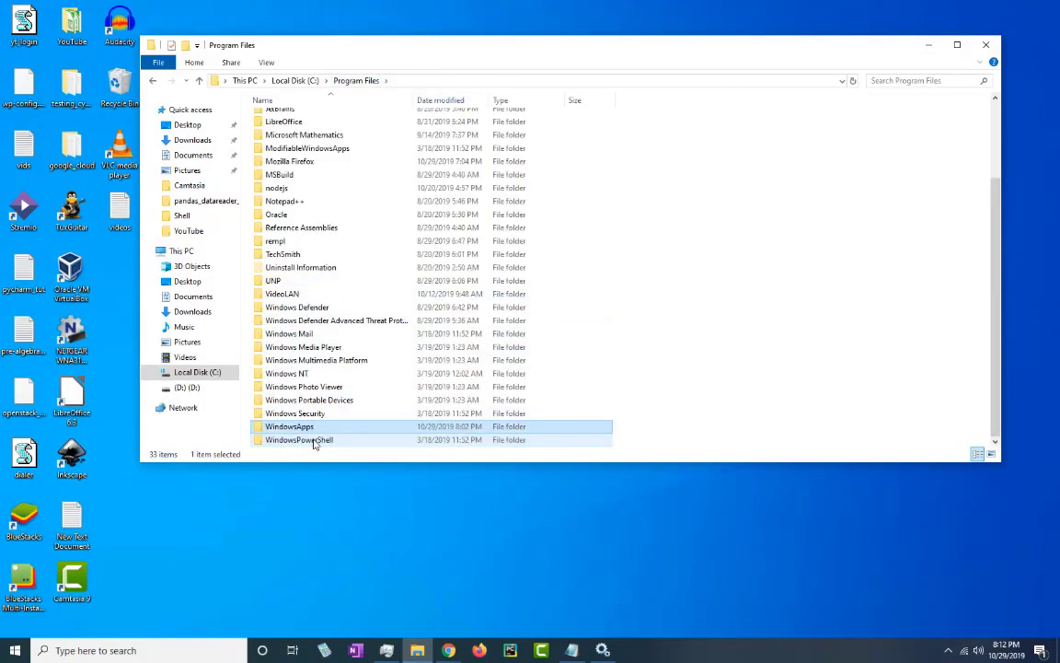
{"action": "right_click", "coordinate": [315, 428]}
{"action": "left_click", "coordinate": [352, 416]}
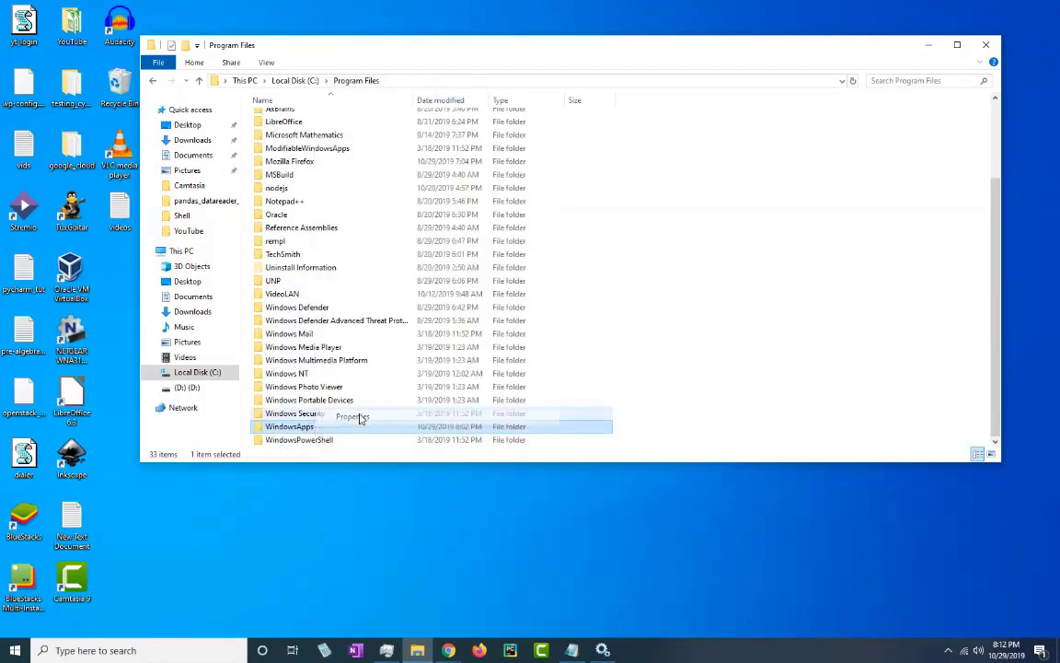
{"action": "left_click_drag", "start_coordinate": [436, 346], "coordinate": [504, 169]}
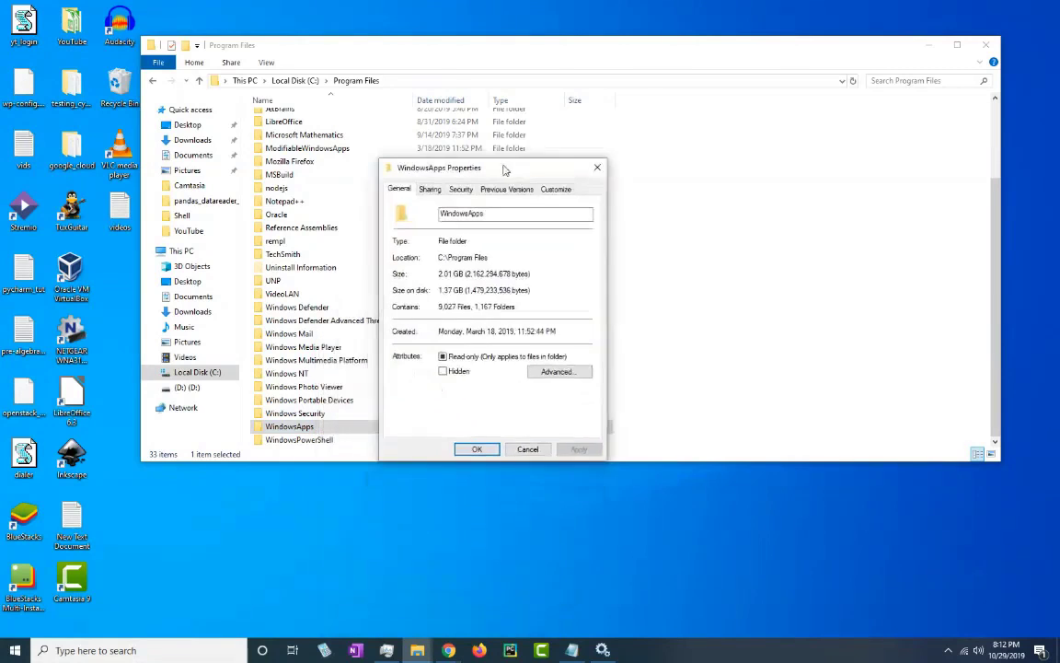
Open the advanced security settings of the WindowsApps folder
{"action": "left_click", "coordinate": [568, 371]}
{"action": "left_click", "coordinate": [602, 387]}
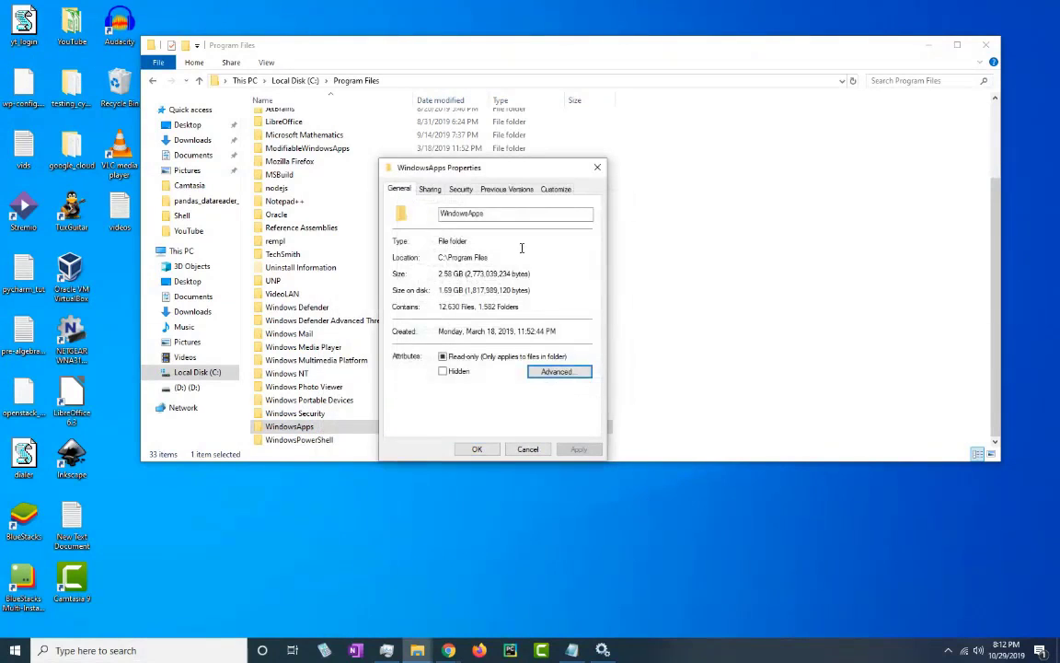
{"action": "left_click", "coordinate": [461, 190]}
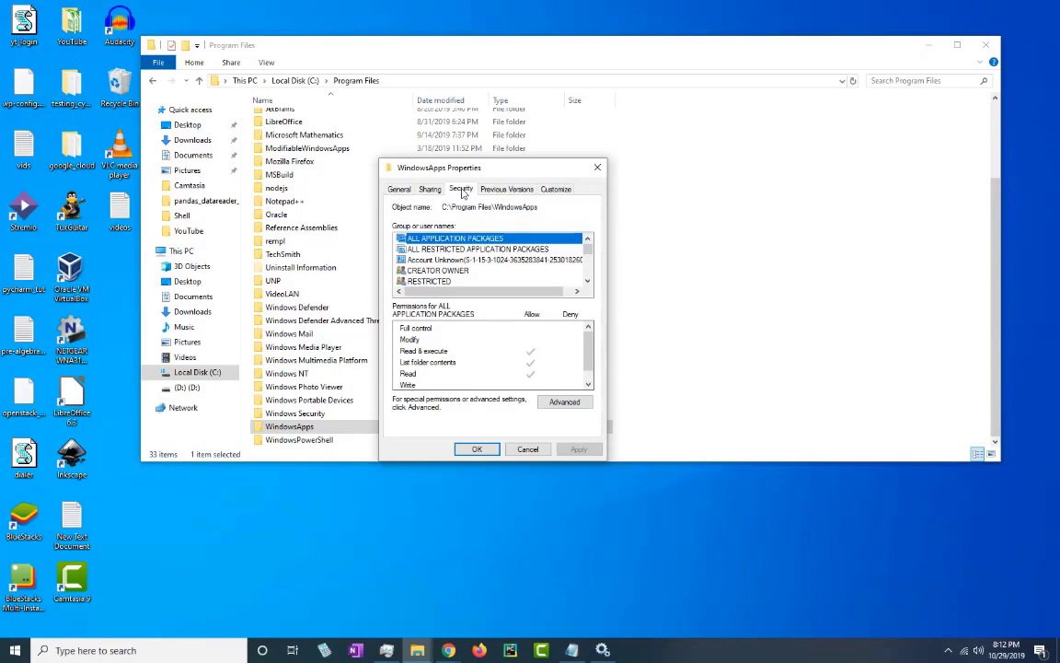
{"action": "left_click", "coordinate": [565, 401]}
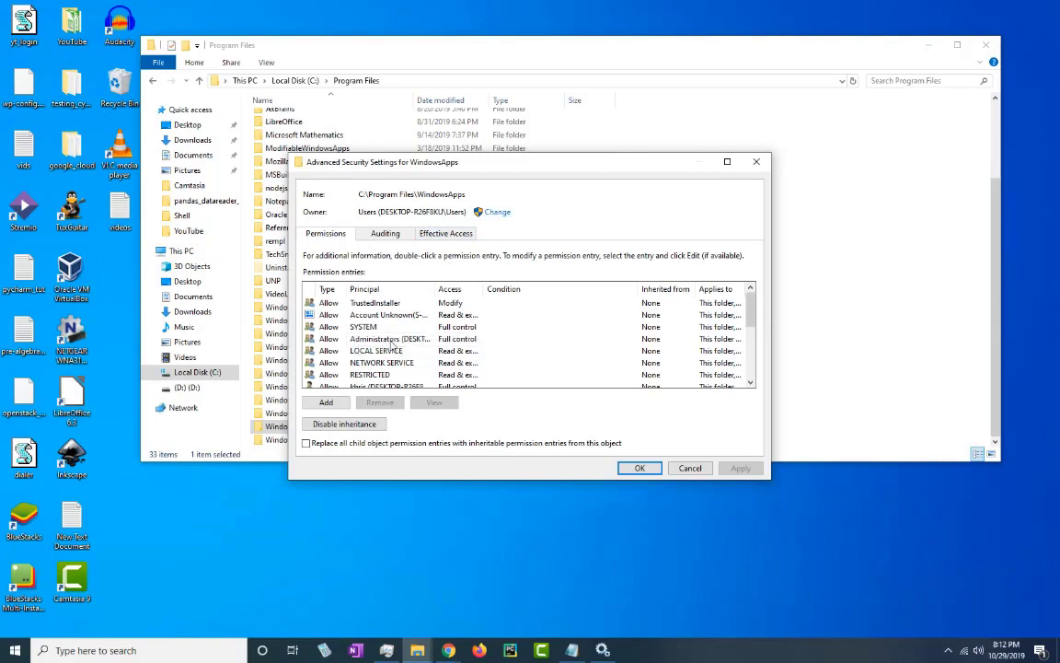
Change the WindowsApps folder's owner to the Administrators group, replace the owner on subcontainers and objects, and apply the change
{"action": "left_click", "coordinate": [498, 212]}
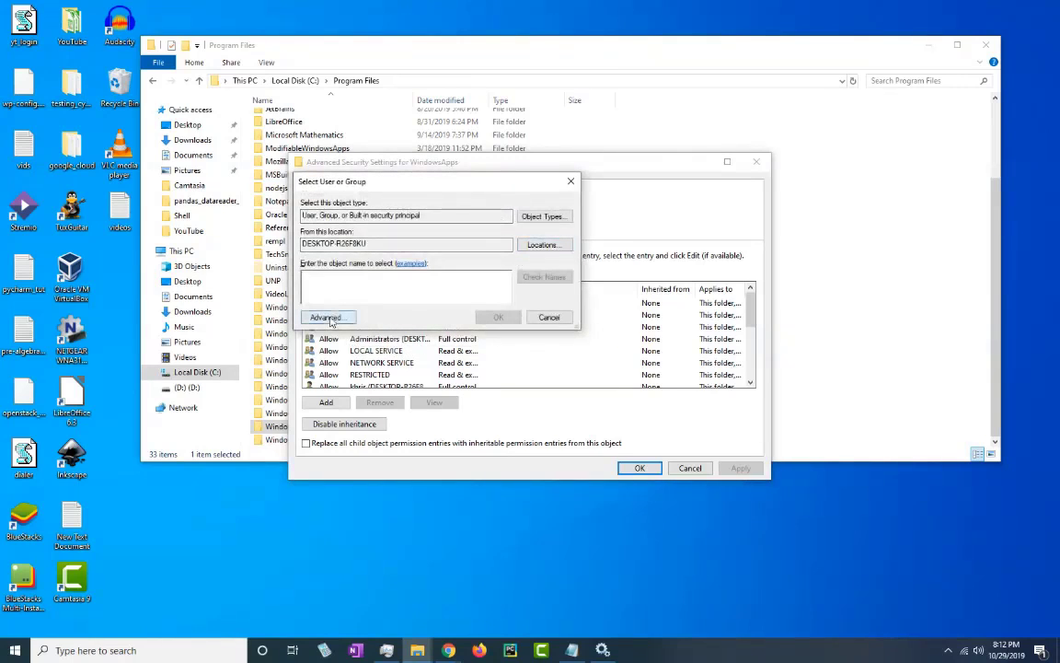
{"action": "left_click", "coordinate": [326, 318]}
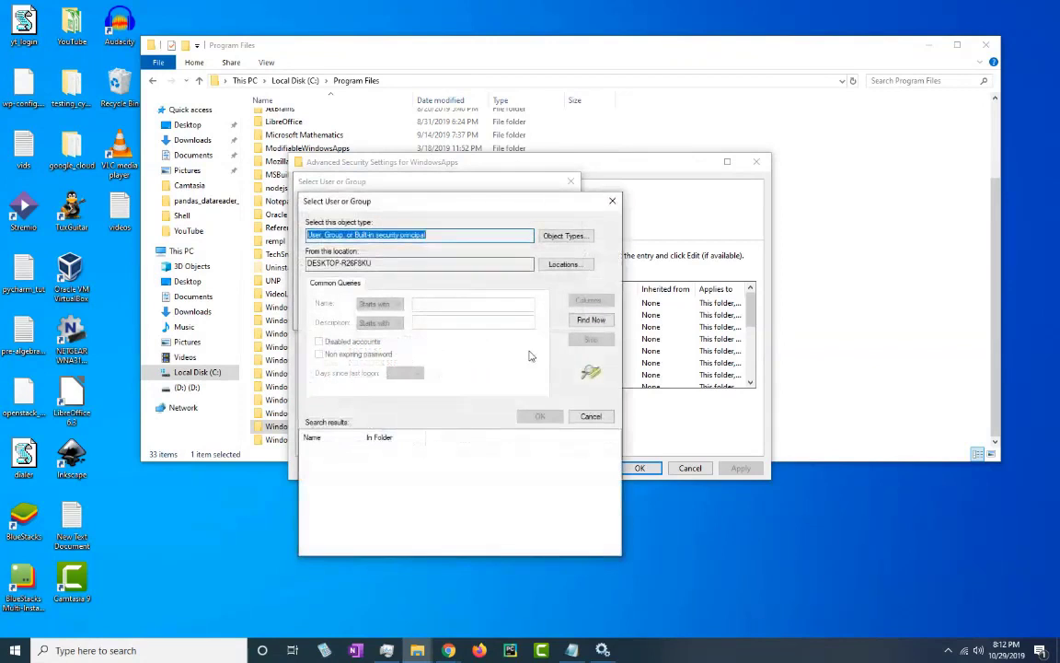
{"action": "left_click", "coordinate": [591, 320]}
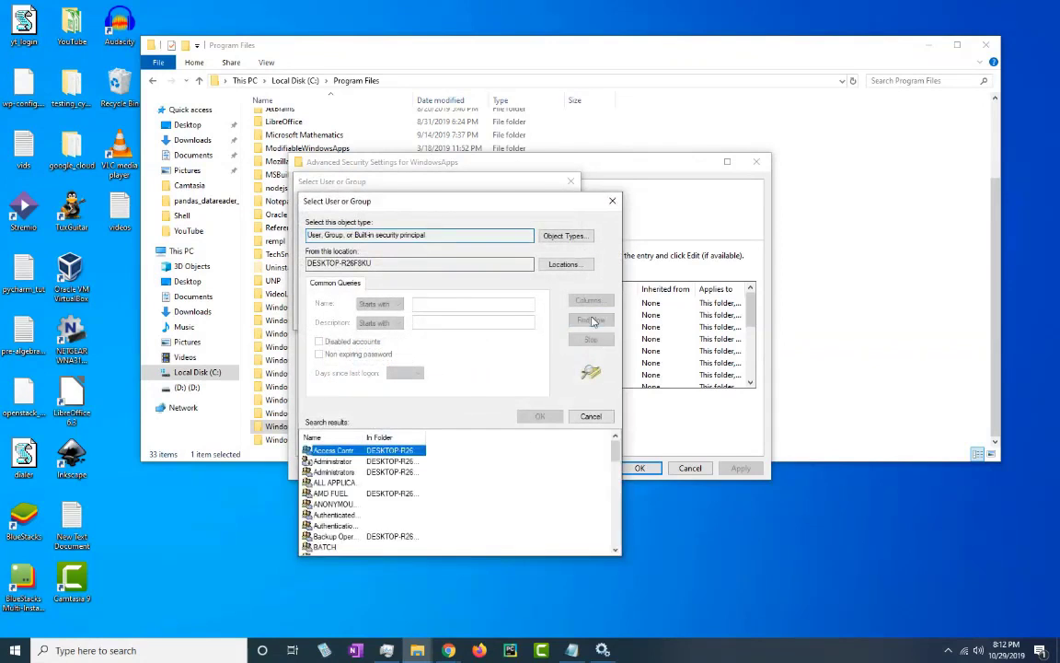
{"action": "left_click", "coordinate": [345, 472]}
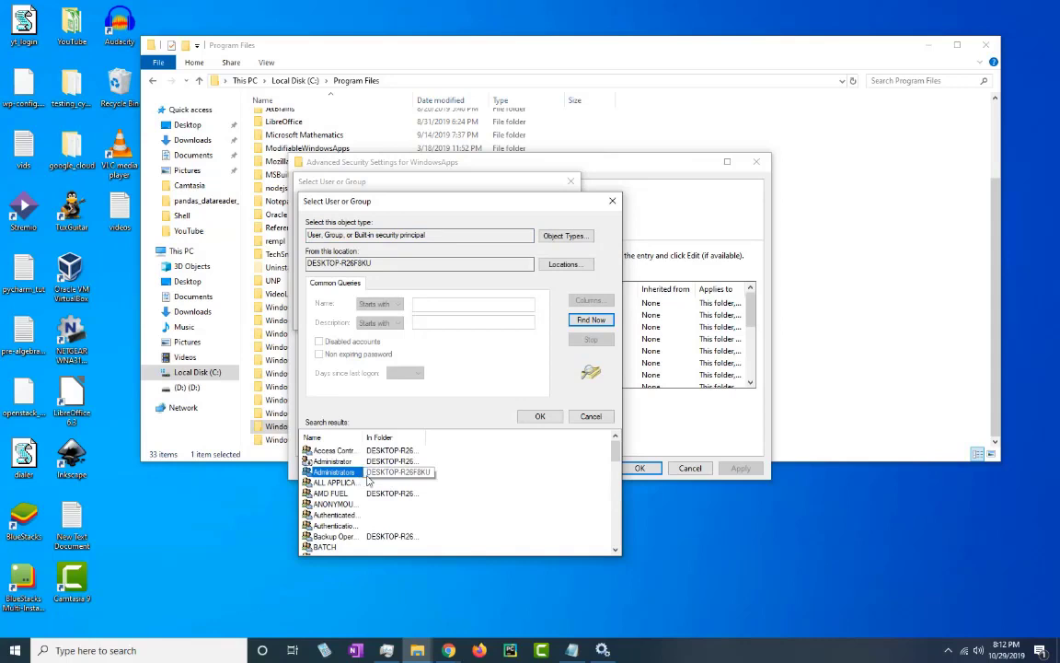
{"action": "left_click", "coordinate": [540, 417]}
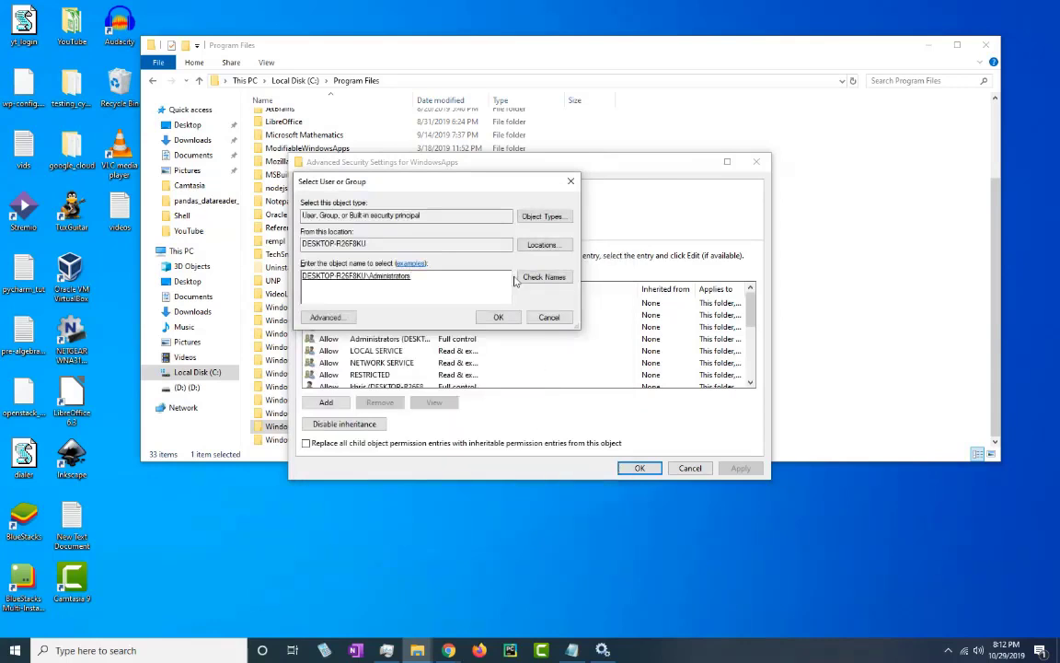
{"action": "left_click", "coordinate": [497, 317]}
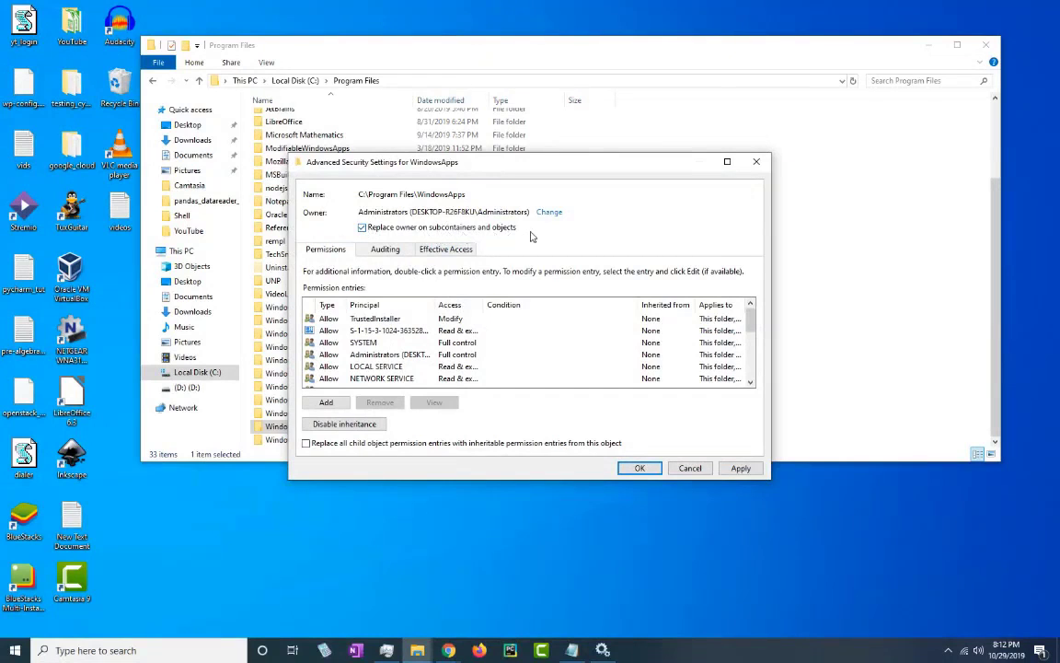
{"action": "left_click", "coordinate": [741, 469]}
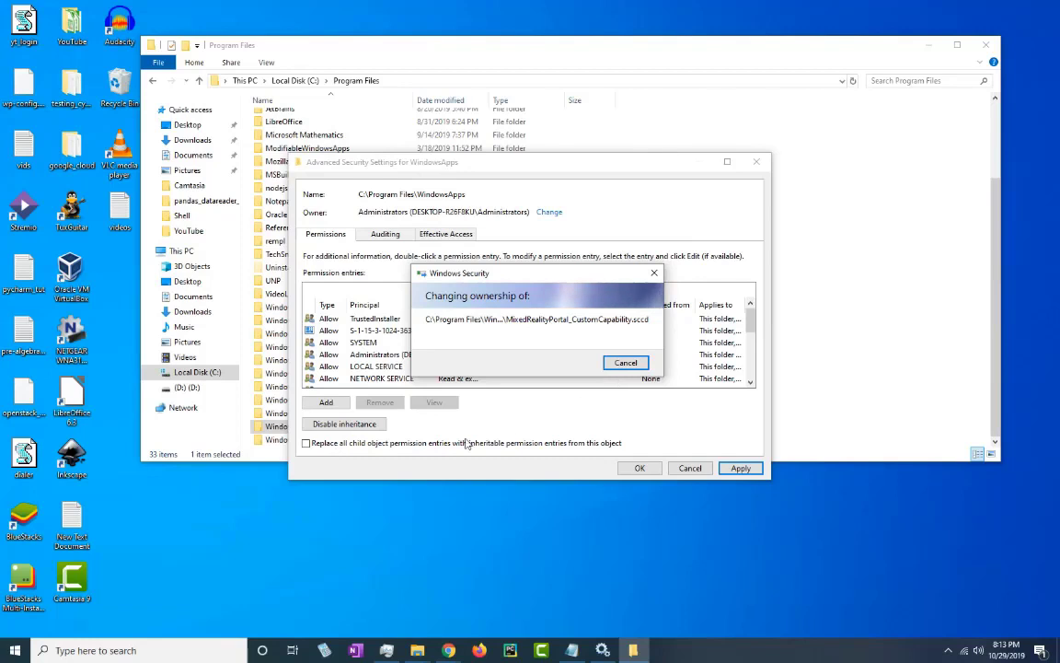
{"action": "left_click", "coordinate": [641, 468]}
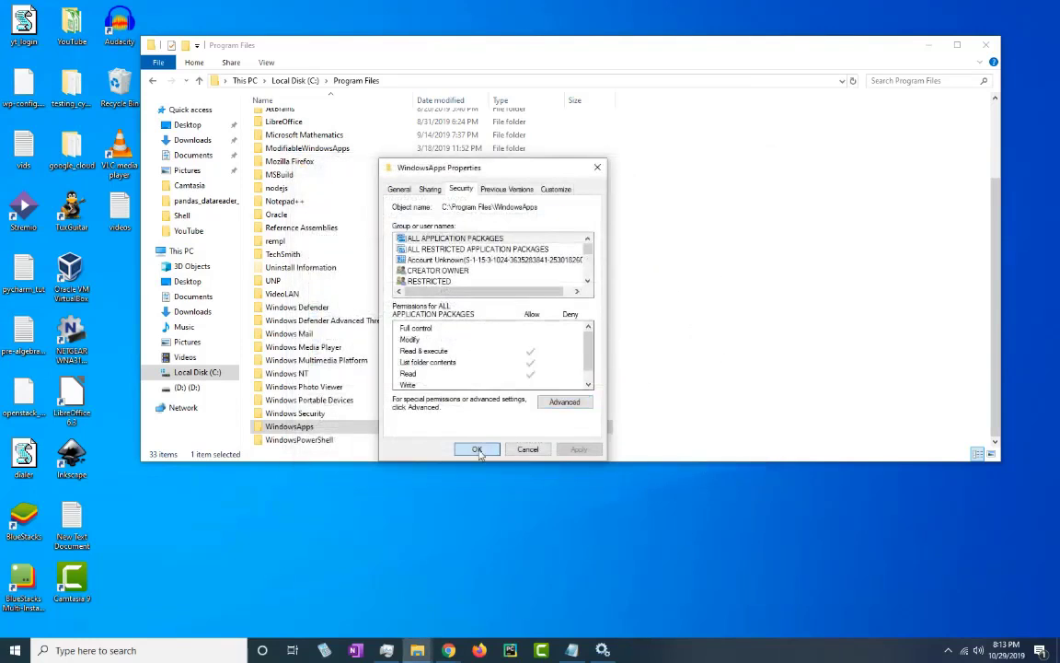
{"action": "left_click", "coordinate": [478, 450]}
Open the WindowsApps folder and look through its app package folders down to the YourPhone entries
{"action": "double_click", "coordinate": [305, 428]}
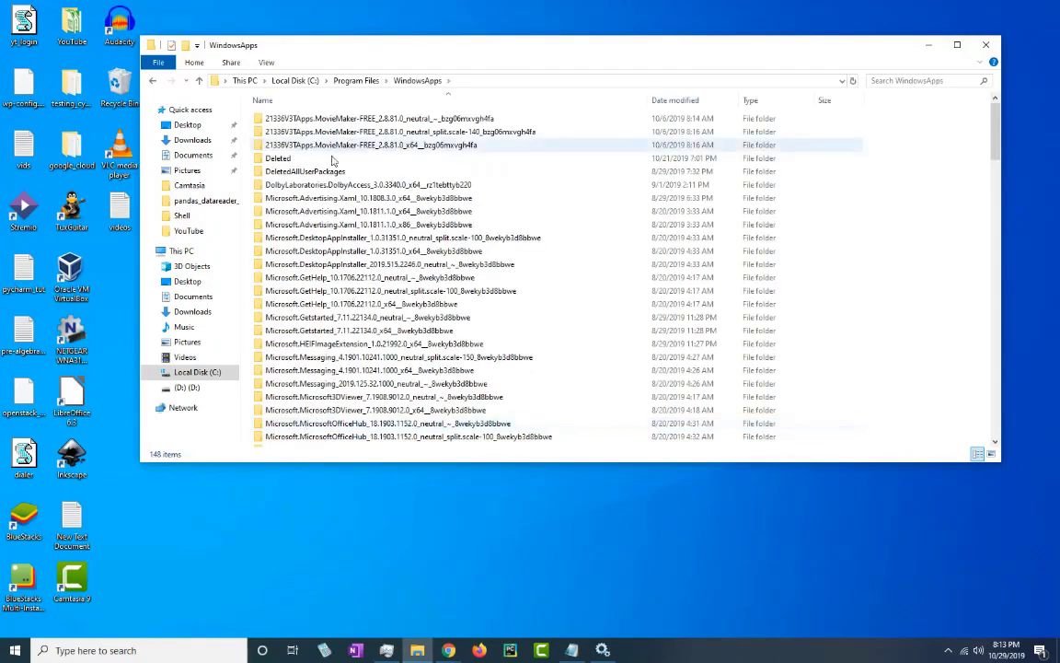
{"action": "scroll", "coordinate": [362, 221], "scroll_direction": "down", "scroll_amount": 7}
{"action": "scroll", "coordinate": [366, 237], "scroll_direction": "up", "scroll_amount": 7}
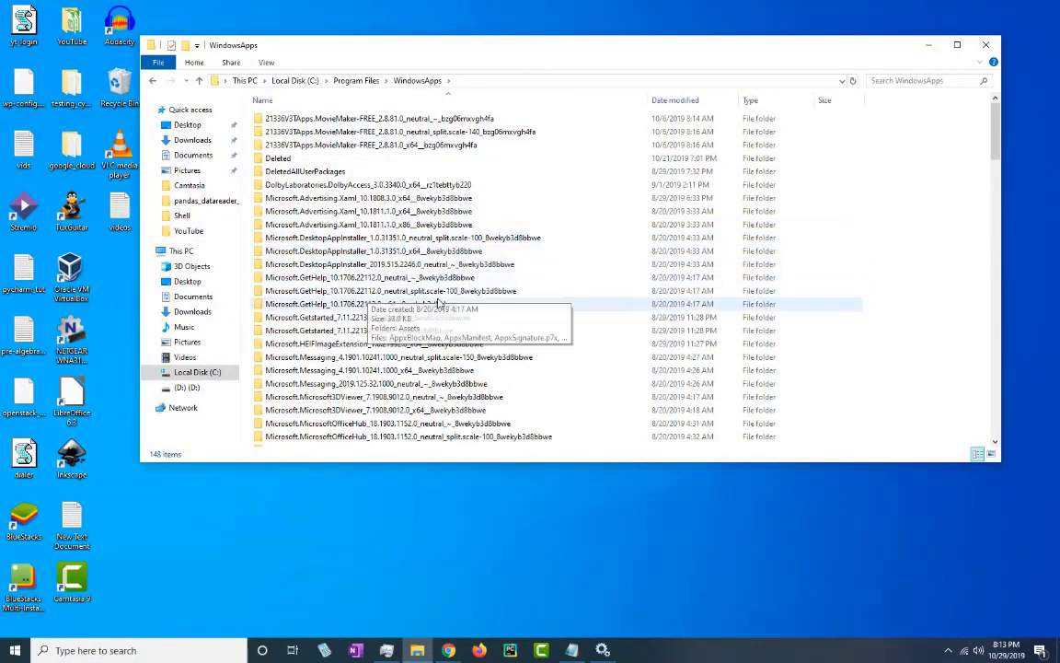
{"action": "scroll", "coordinate": [354, 245], "scroll_direction": "down", "scroll_amount": 7}
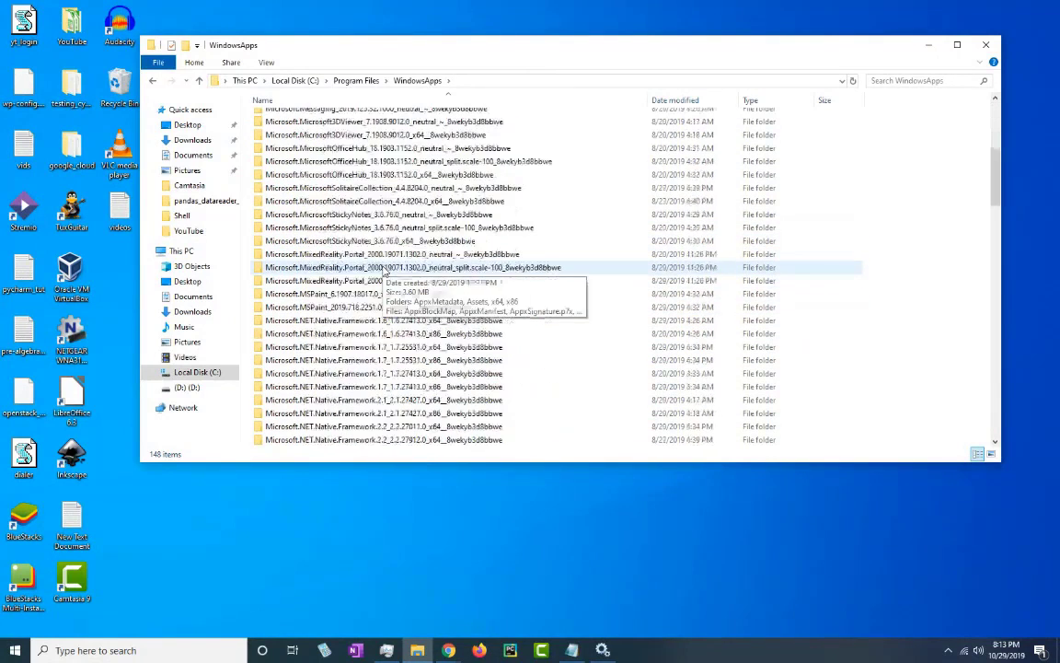
{"action": "scroll", "coordinate": [389, 255], "scroll_direction": "down", "scroll_amount": 12}
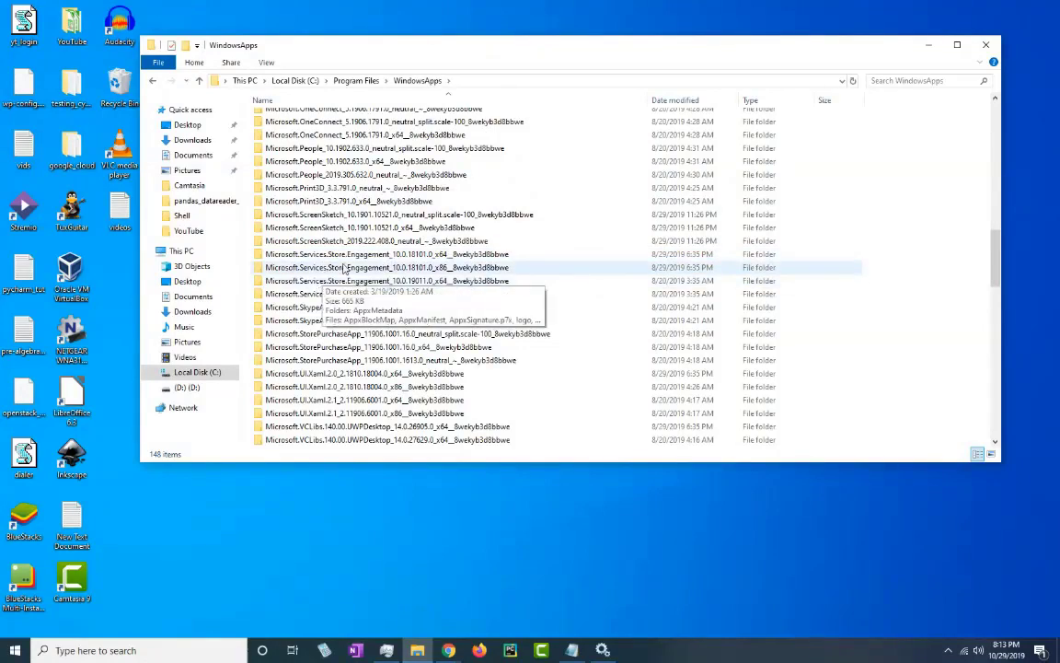
{"action": "scroll", "coordinate": [322, 290], "scroll_direction": "down", "scroll_amount": 4}
{"action": "scroll", "coordinate": [421, 302], "scroll_direction": "down", "scroll_amount": 7}
{"action": "scroll", "coordinate": [446, 303], "scroll_direction": "down", "scroll_amount": 3}
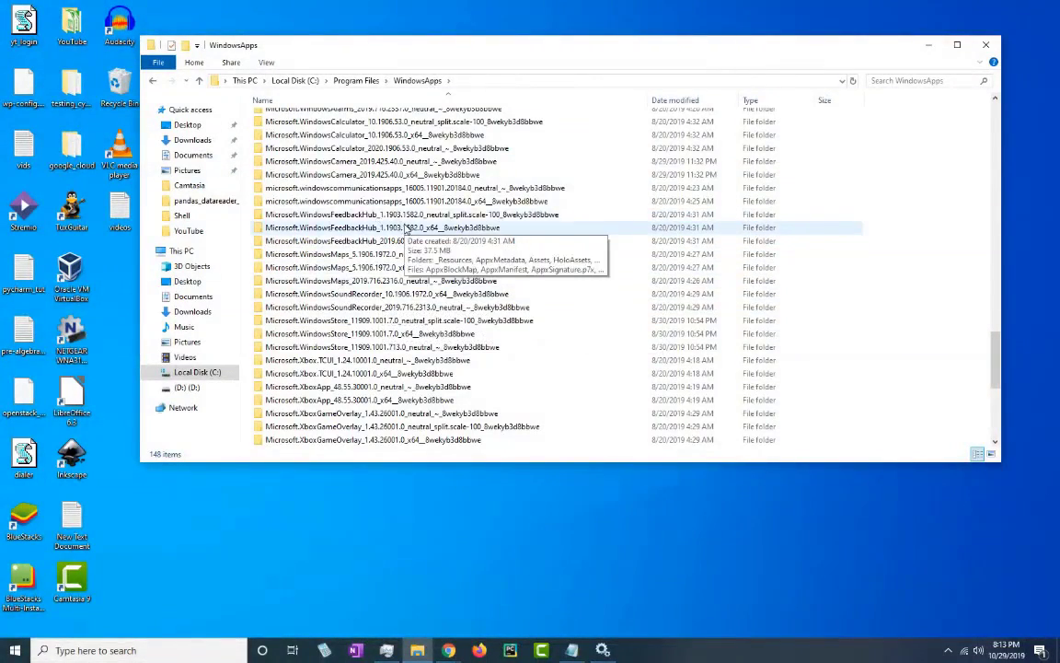
{"action": "scroll", "coordinate": [394, 223], "scroll_direction": "down", "scroll_amount": 6}
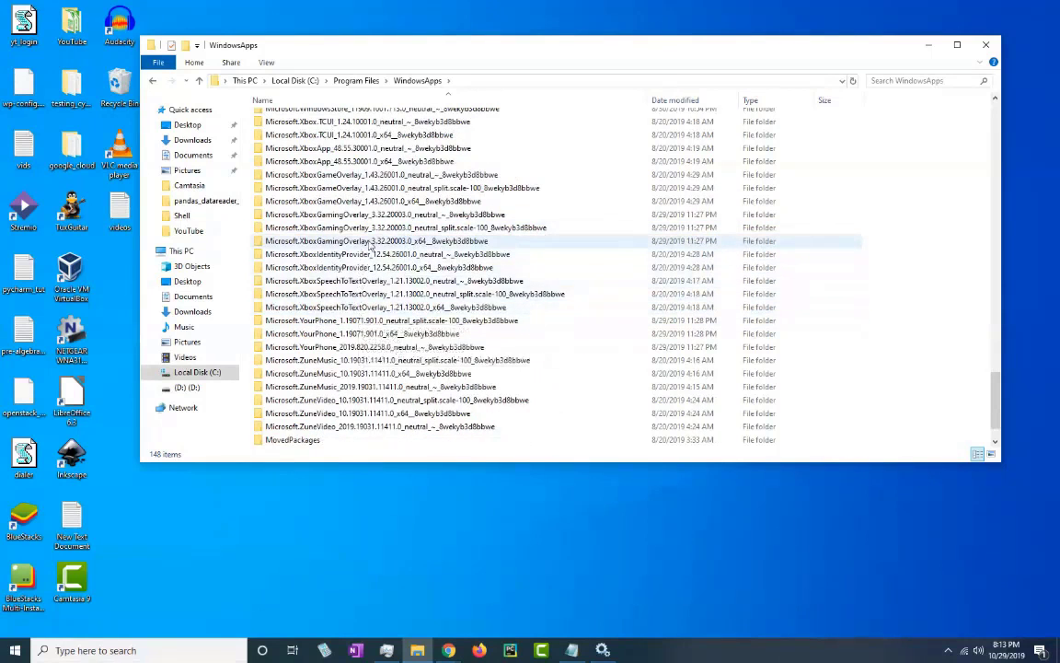
{"action": "scroll", "coordinate": [363, 313], "scroll_direction": "down", "scroll_amount": 1}
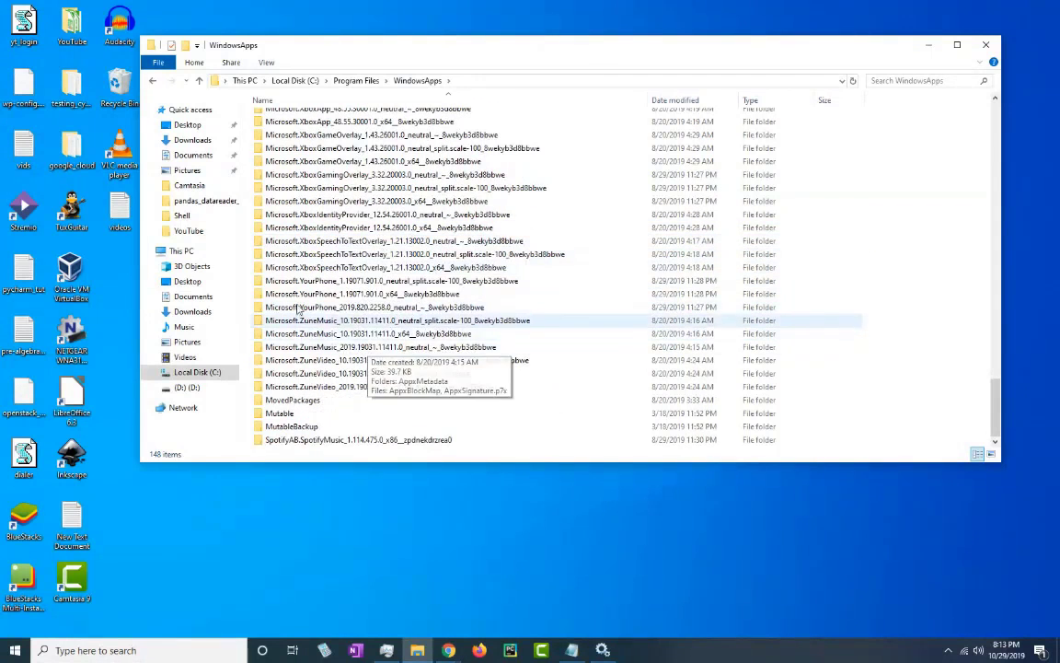
Delete the Microsoft.YourPhone_1.19071.901.0_neutral_split.scale-100 package folder
{"action": "left_click", "coordinate": [318, 281]}
{"action": "right_click", "coordinate": [318, 281]}
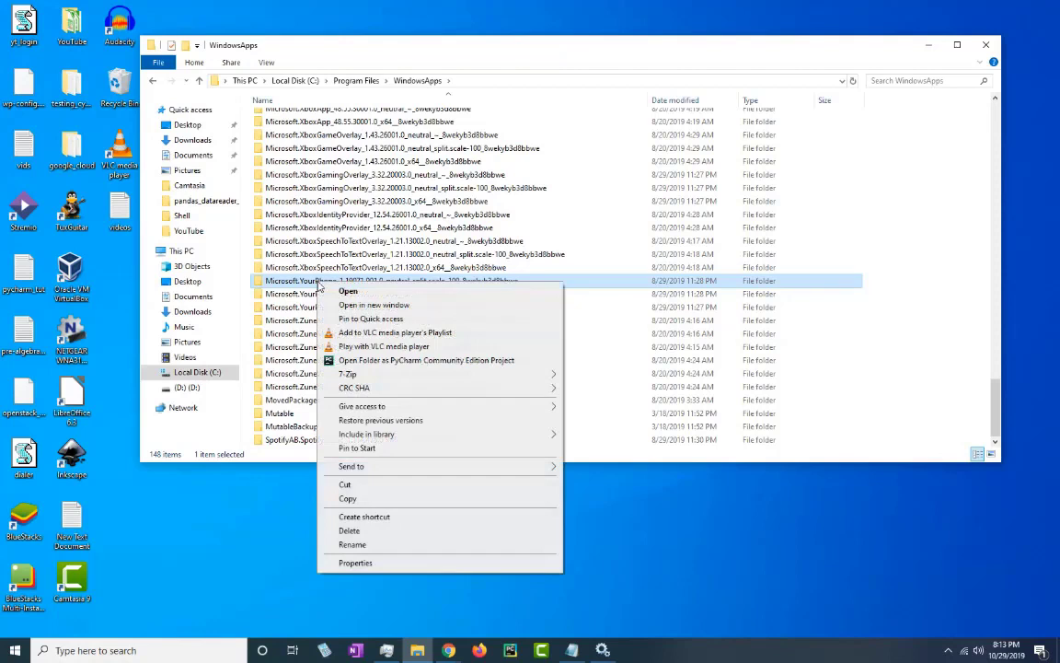
{"action": "left_click", "coordinate": [385, 528]}
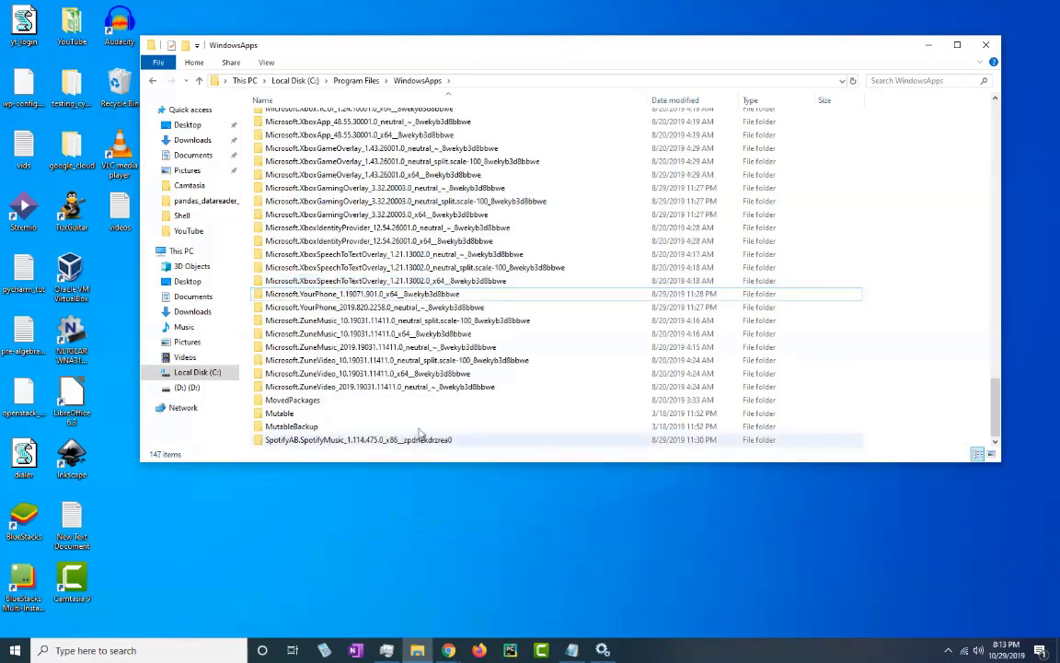
Try to delete the Microsoft.YourPhone_1.19071.901.0_x64 package folder with administrator permission
{"action": "right_click", "coordinate": [333, 294]}
{"action": "left_click", "coordinate": [378, 542]}
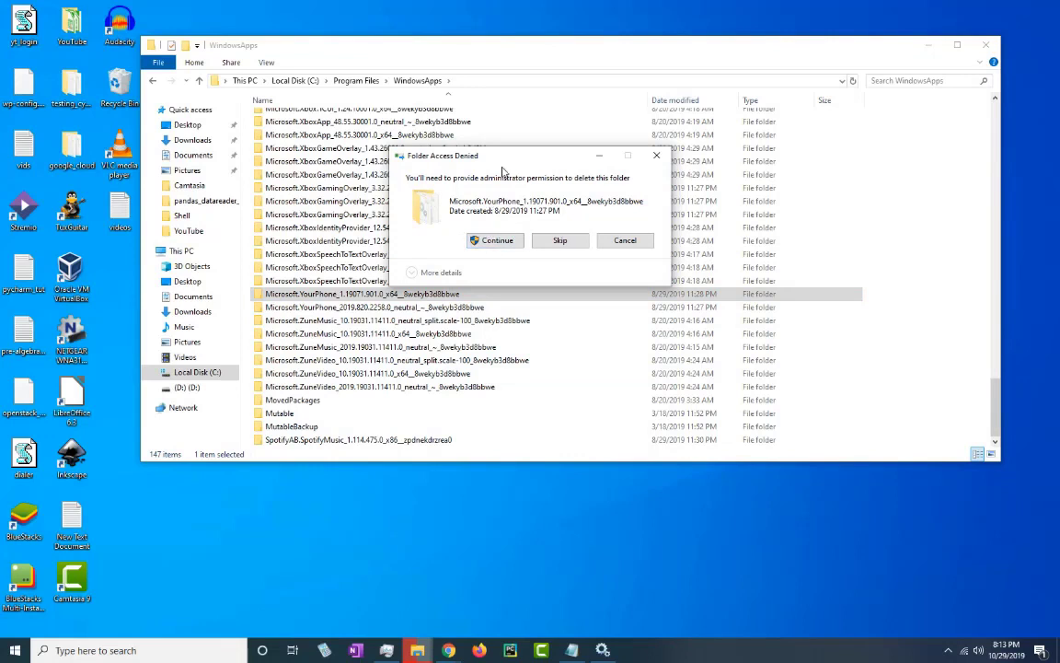
{"action": "left_click", "coordinate": [496, 241]}
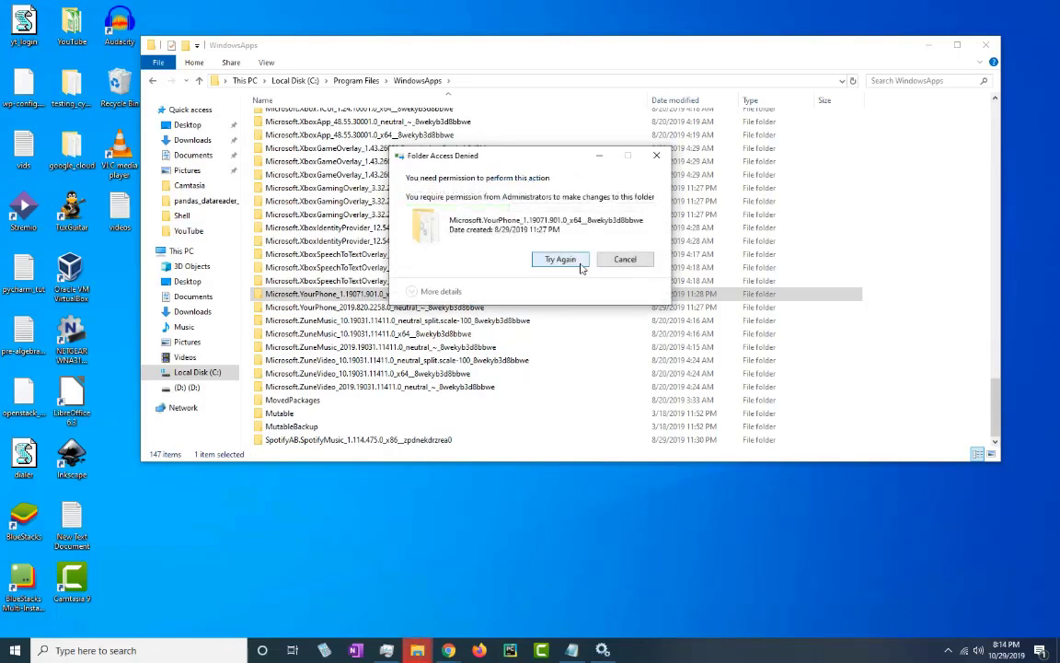
{"action": "left_click", "coordinate": [625, 258]}
Open the advanced security settings of the Microsoft.YourPhone_1.19071.901.0_x64 package folder
{"action": "right_click", "coordinate": [381, 312]}
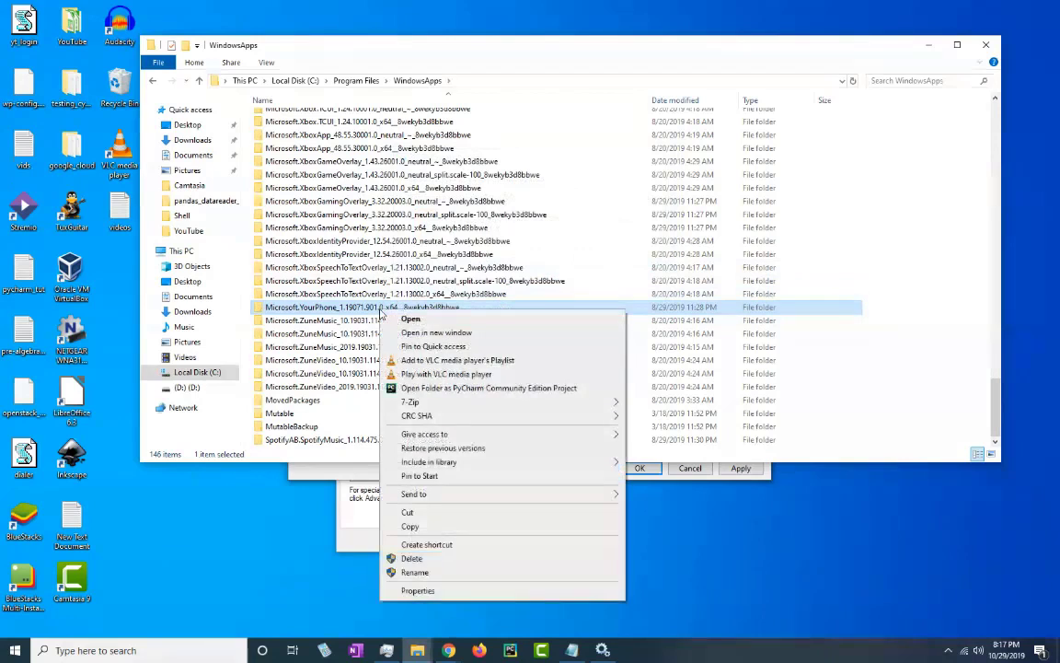
{"action": "left_click", "coordinate": [416, 590]}
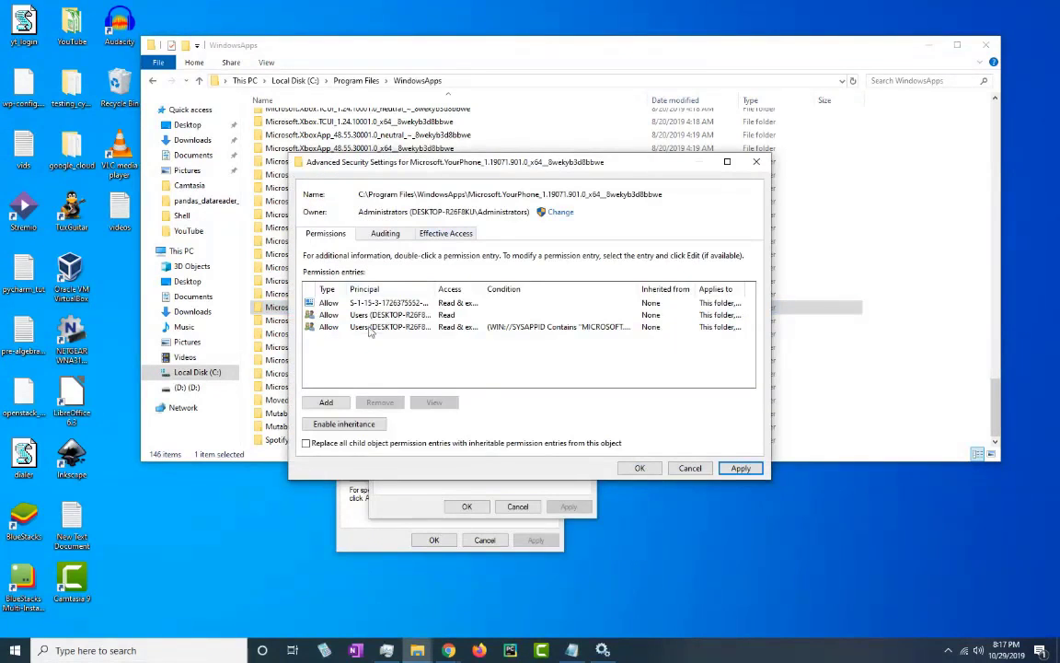
Start changing the owner of the YourPhone x64 folder and list all available users and groups
{"action": "left_click", "coordinate": [559, 213]}
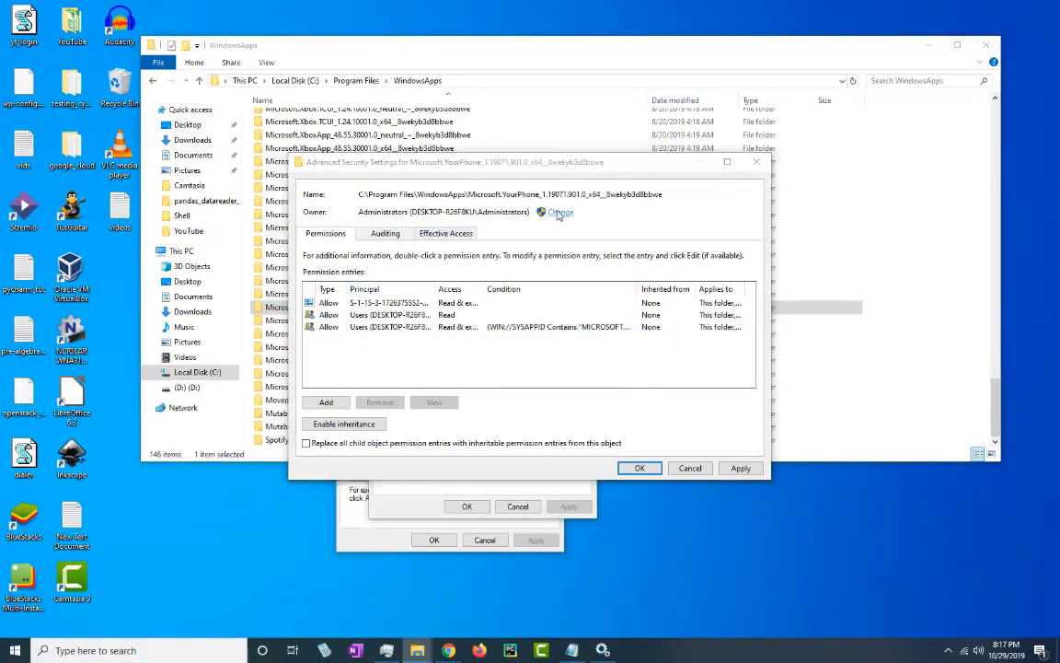
{"action": "left_click", "coordinate": [520, 339]}
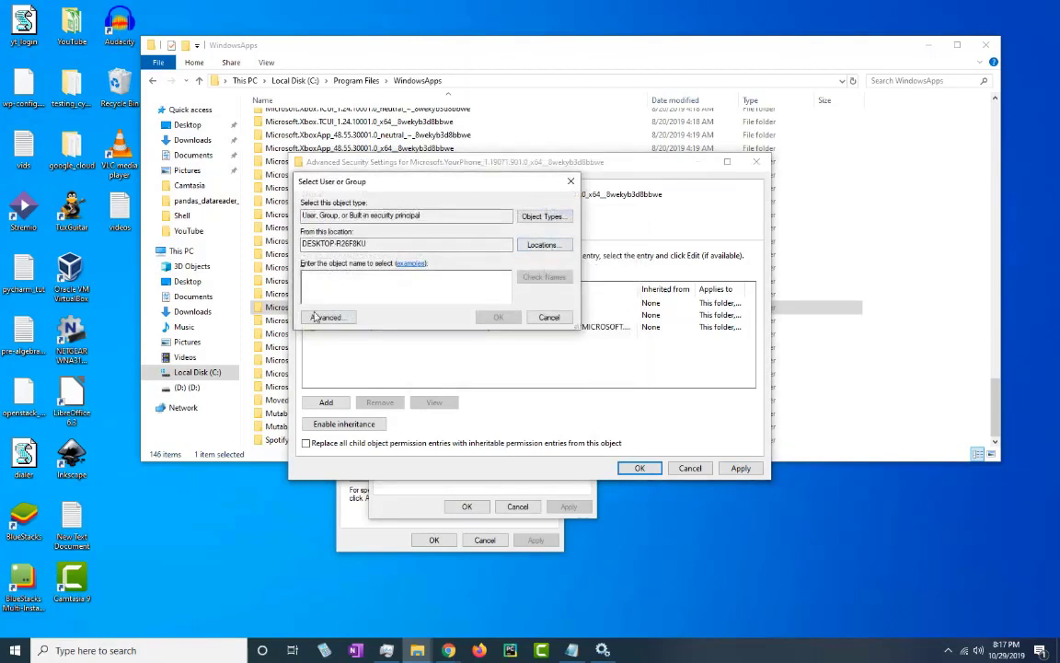
{"action": "left_click", "coordinate": [321, 317]}
{"action": "left_click", "coordinate": [591, 322]}
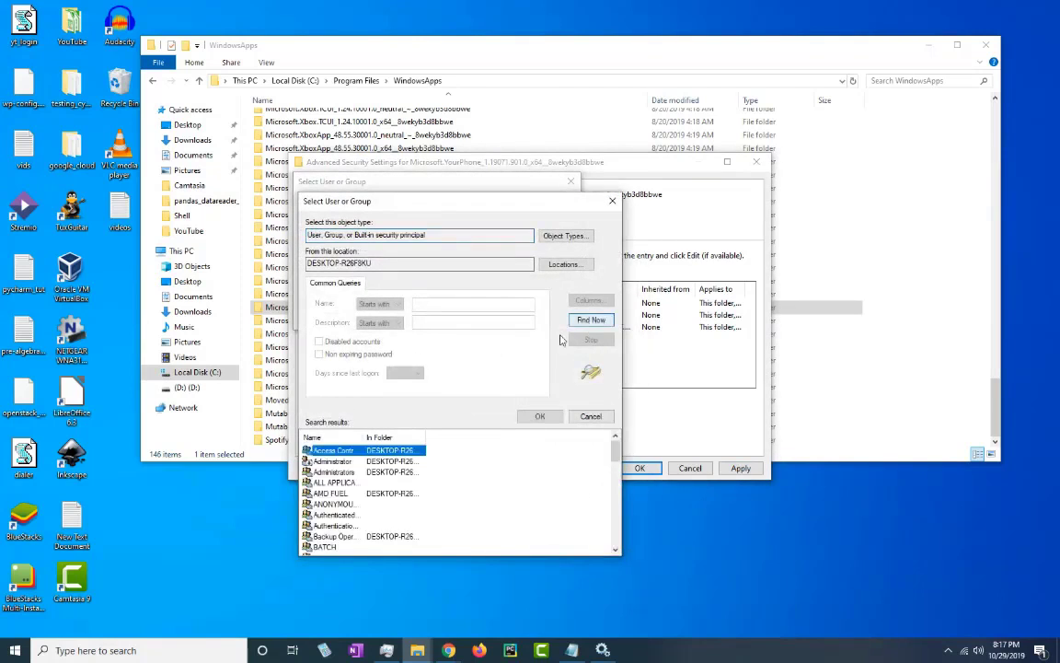
Choose the DESKTOP-R26F8KU\Users group from the account list as the YourPhone folder's new owner
{"action": "scroll", "coordinate": [405, 467], "scroll_direction": "down", "scroll_amount": 5}
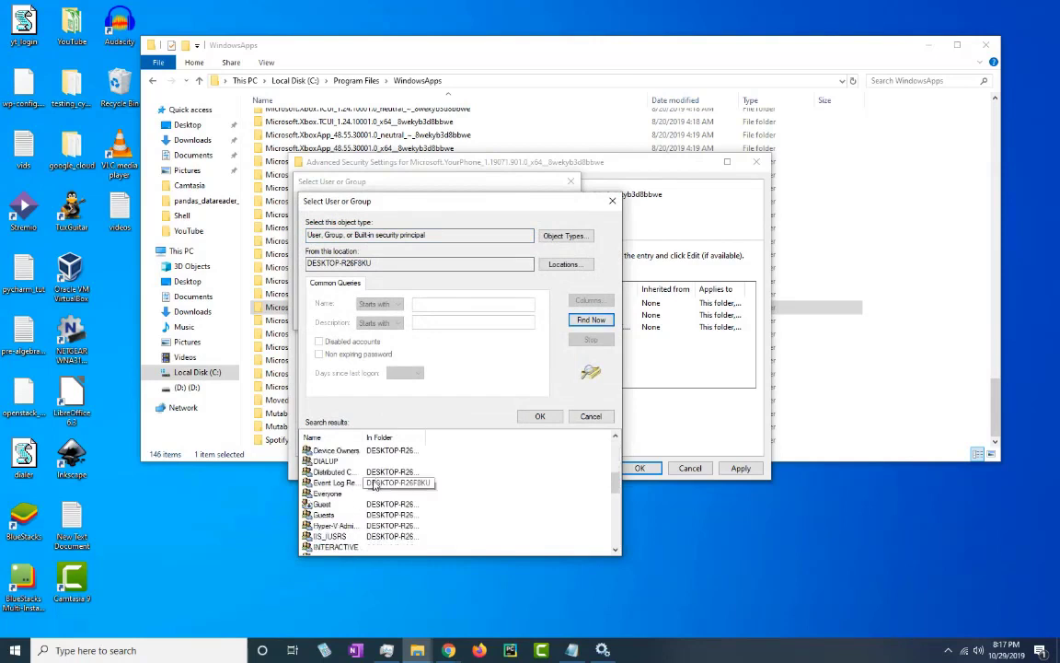
{"action": "scroll", "coordinate": [351, 504], "scroll_direction": "down", "scroll_amount": 2}
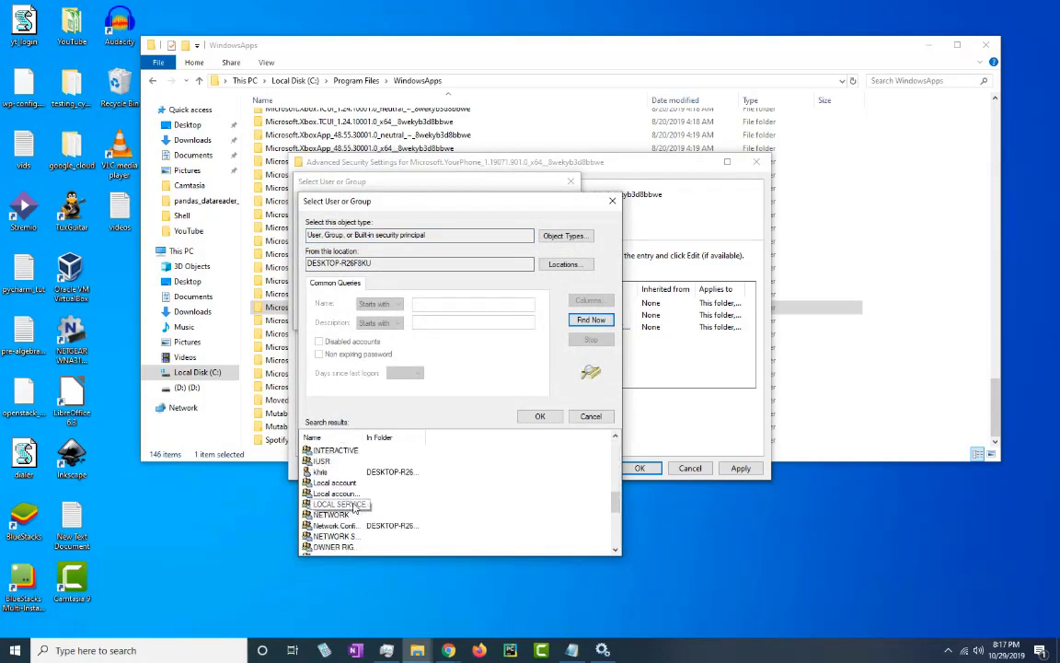
{"action": "scroll", "coordinate": [360, 505], "scroll_direction": "down", "scroll_amount": 3}
{"action": "scroll", "coordinate": [366, 503], "scroll_direction": "up", "scroll_amount": 10}
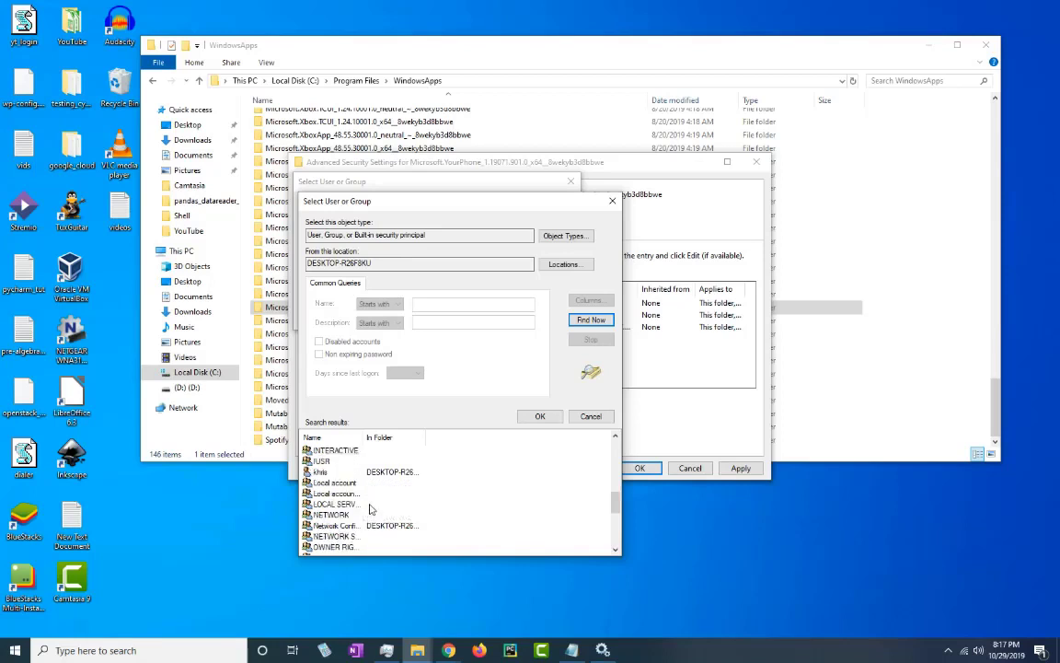
{"action": "scroll", "coordinate": [367, 502], "scroll_direction": "up", "scroll_amount": 1}
{"action": "scroll", "coordinate": [359, 494], "scroll_direction": "down", "scroll_amount": 2}
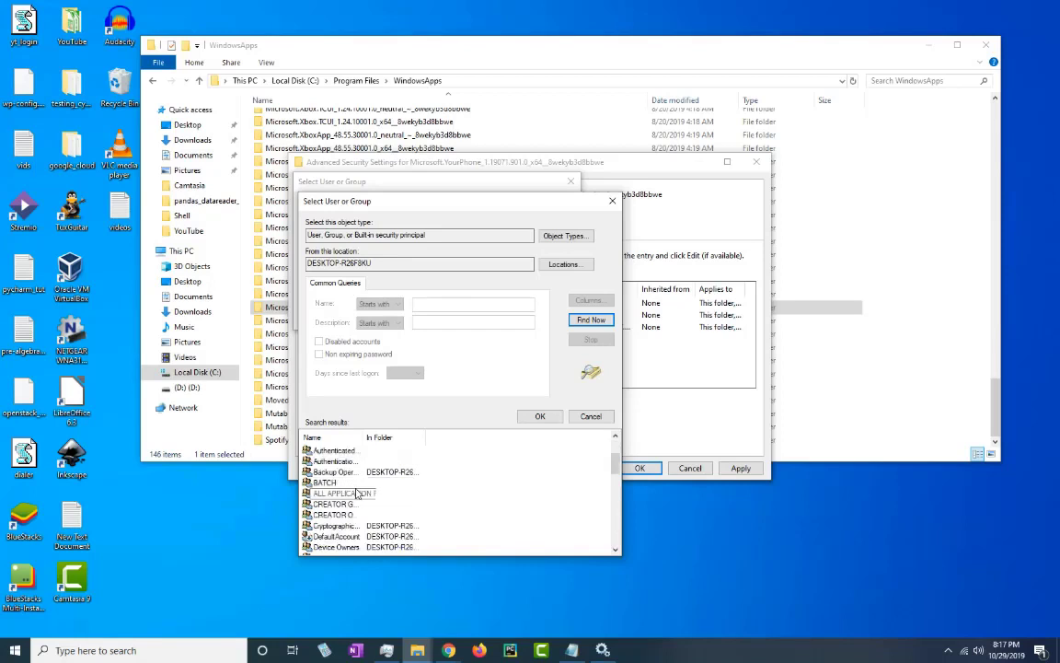
{"action": "scroll", "coordinate": [357, 494], "scroll_direction": "down", "scroll_amount": 10}
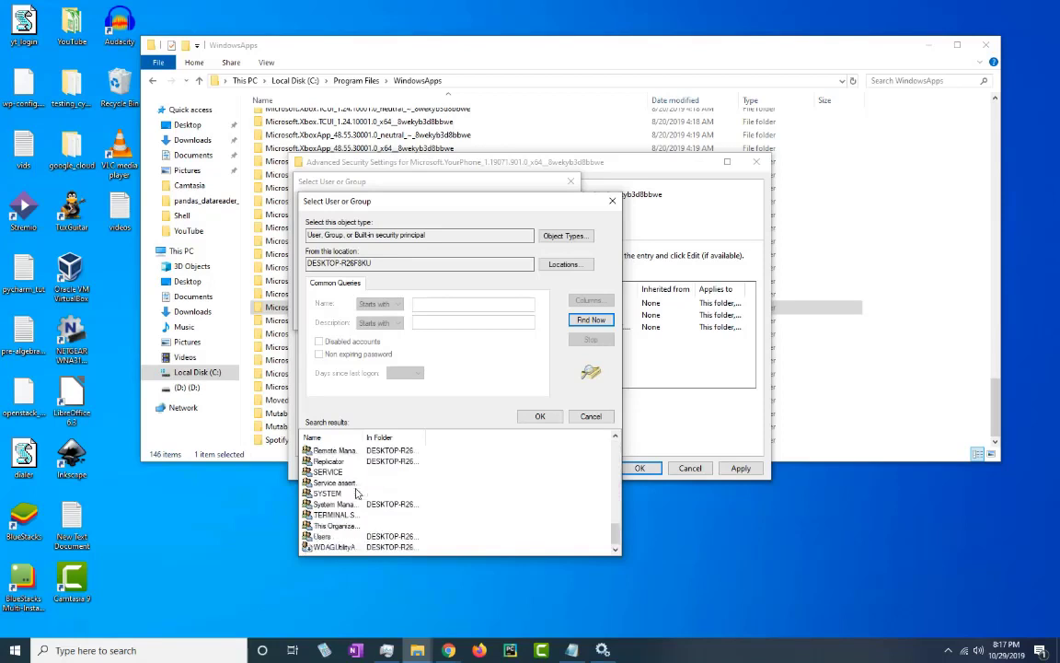
{"action": "left_click", "coordinate": [331, 536]}
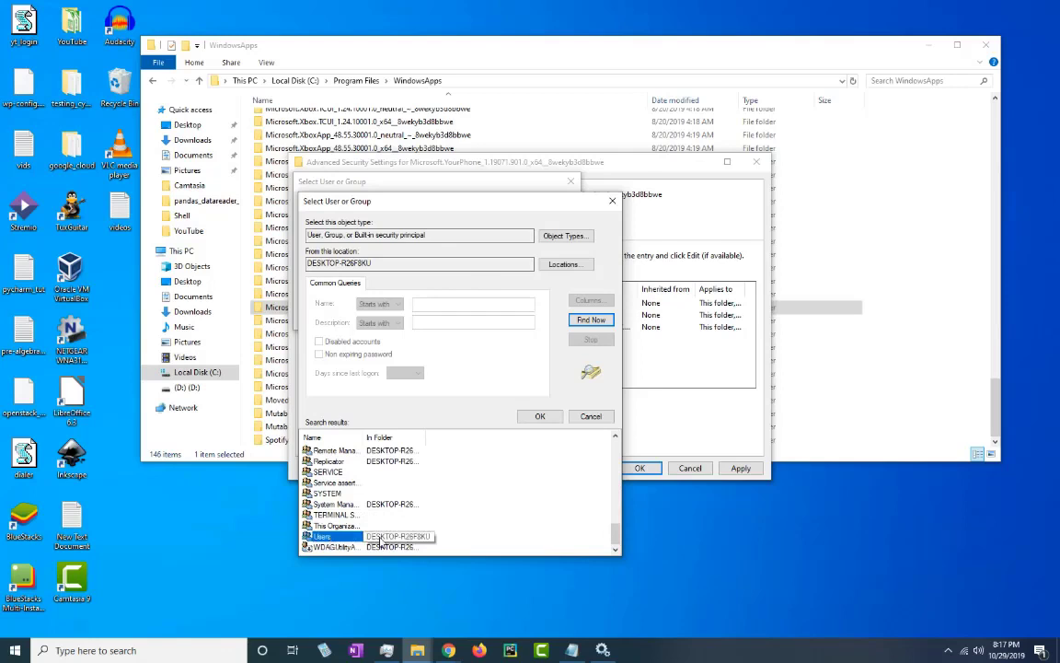
{"action": "double_click", "coordinate": [373, 536]}
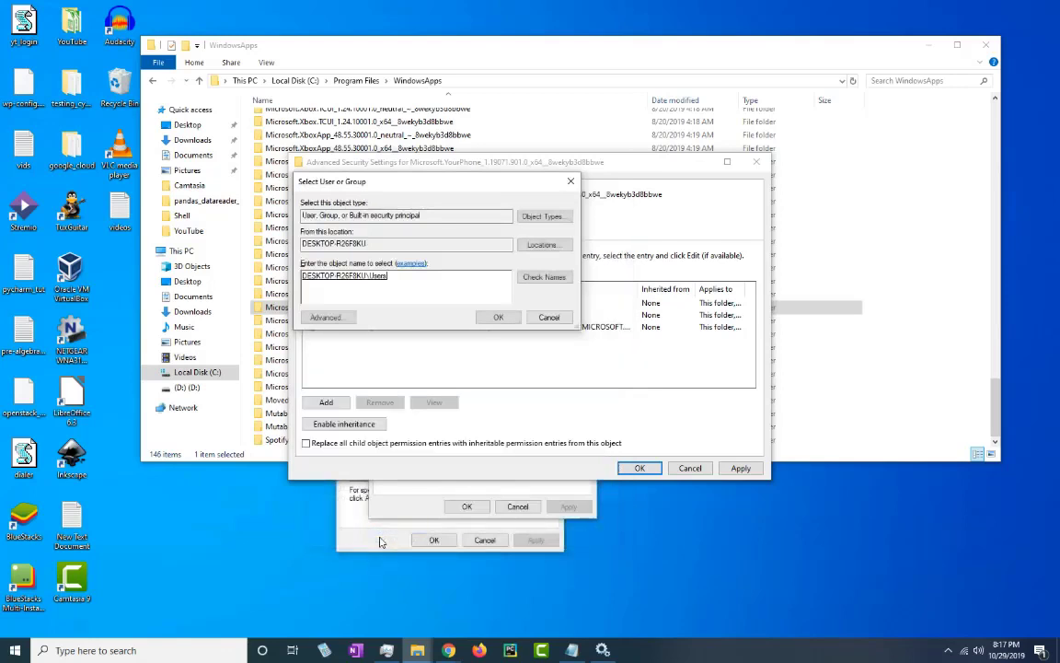
{"action": "left_click", "coordinate": [499, 317]}
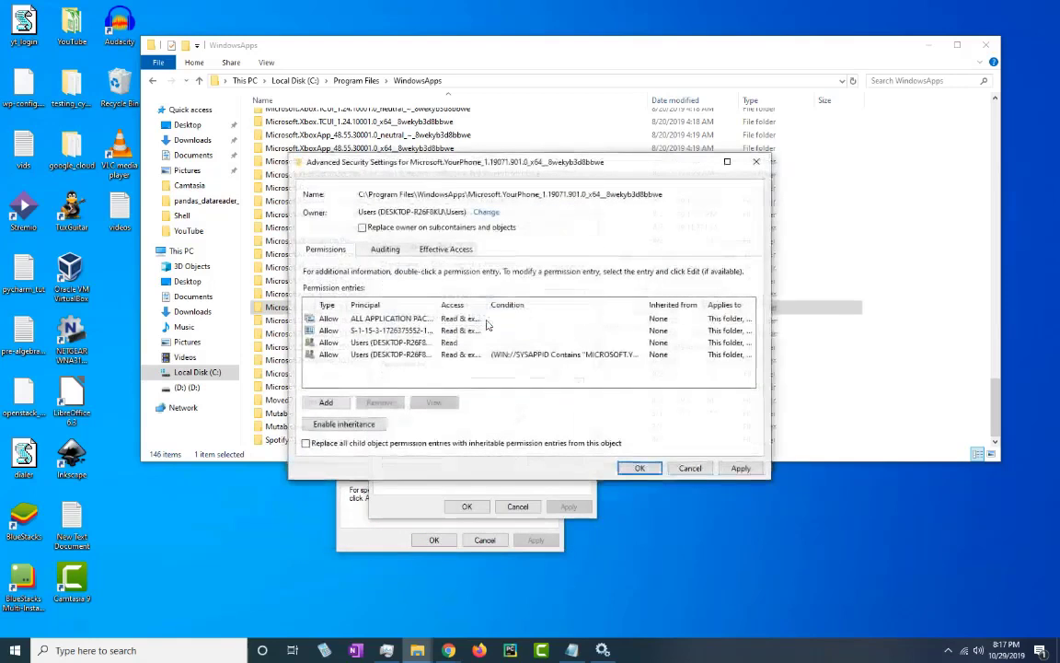
Apply the new owner to subcontainers and objects, with all child permission entries replaced by inheritable ones
{"action": "left_click", "coordinate": [372, 344]}
{"action": "left_click", "coordinate": [417, 355]}
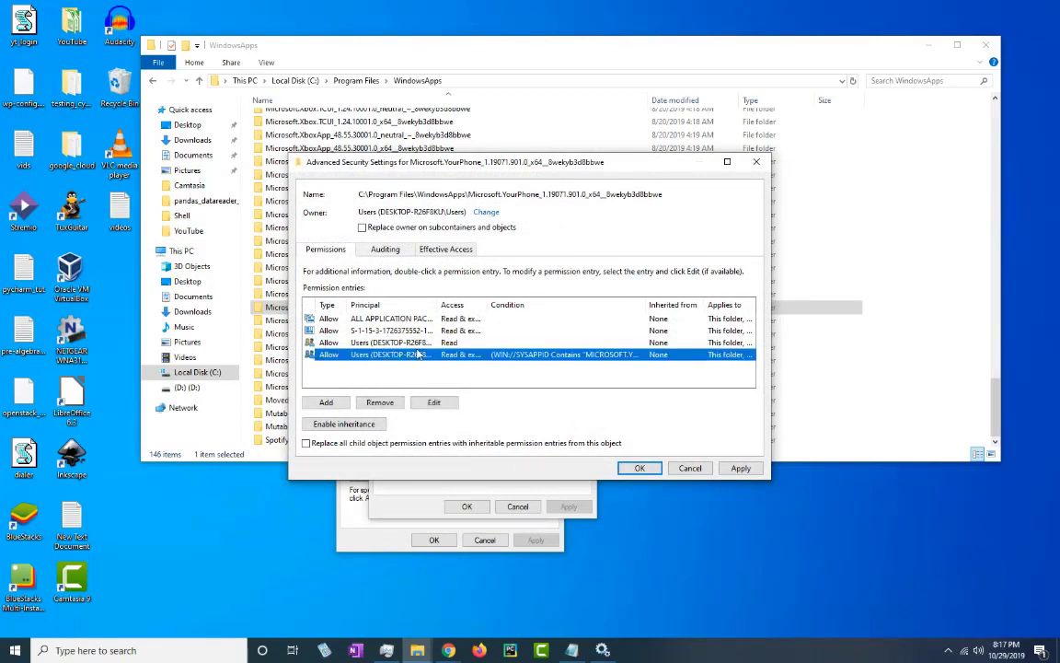
{"action": "left_click", "coordinate": [366, 227]}
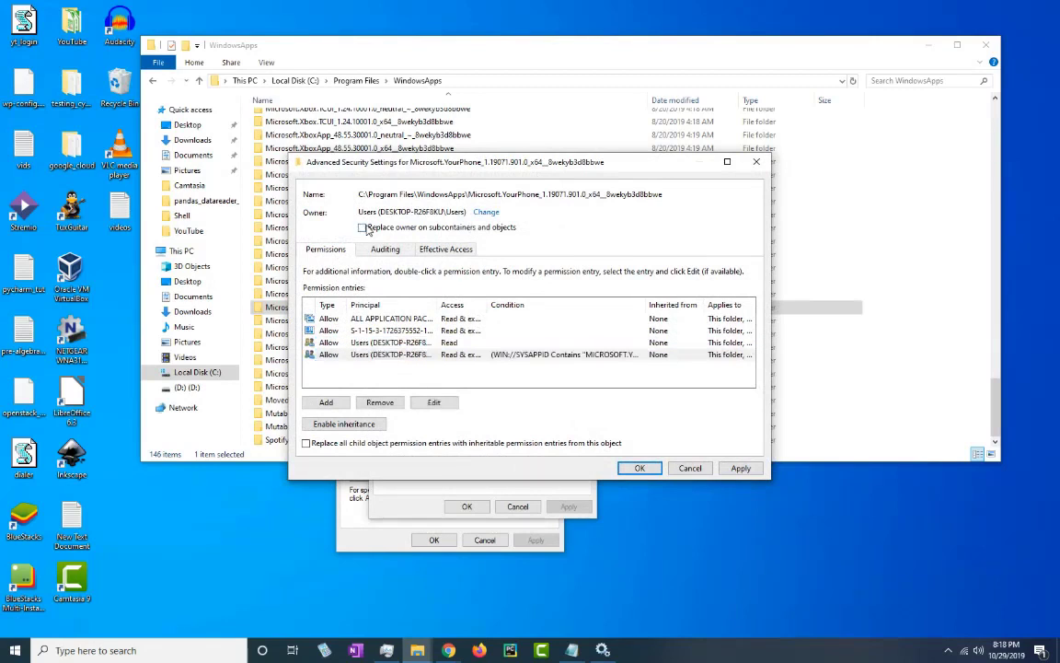
{"action": "left_click", "coordinate": [739, 468]}
{"action": "left_click", "coordinate": [520, 347]}
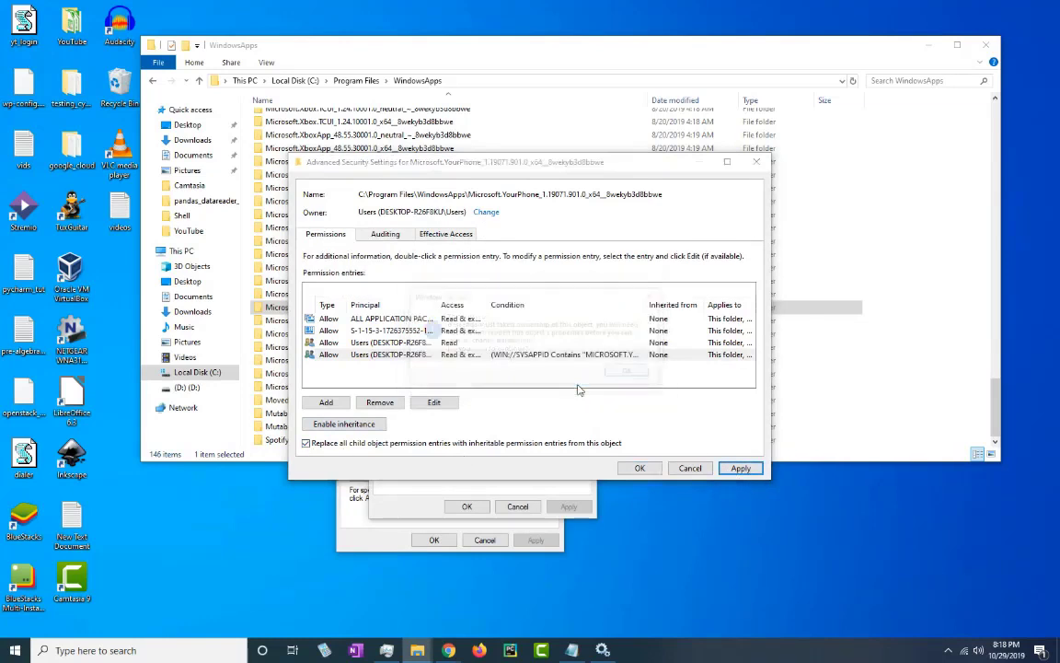
{"action": "left_click", "coordinate": [625, 371]}
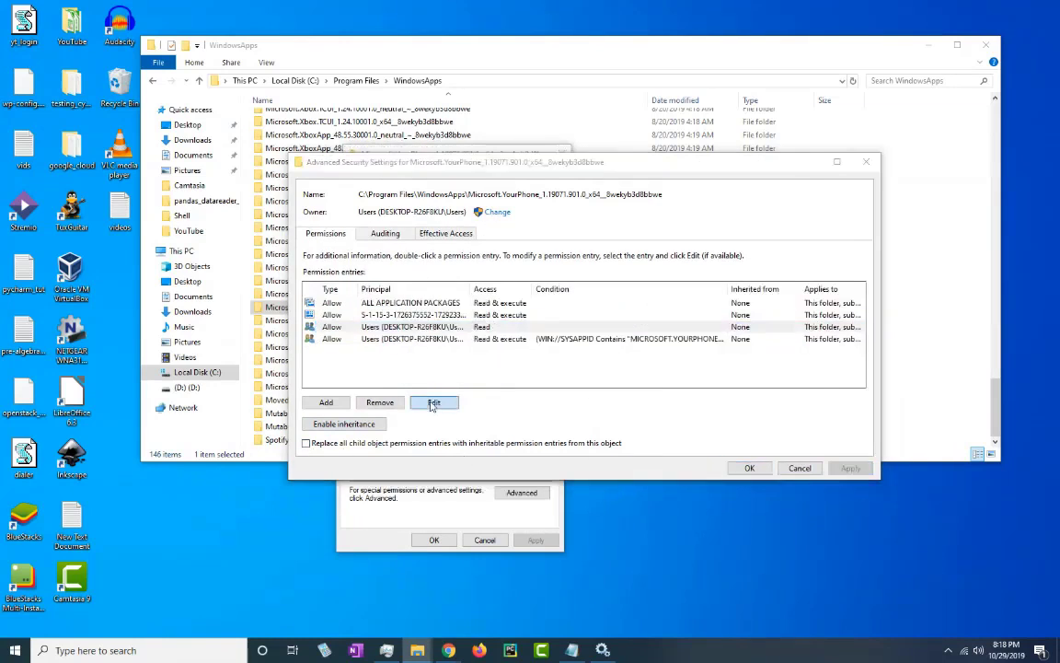
Edit the unconditional Users permission entry of the YourPhone folder to allow Full control
{"action": "left_click", "coordinate": [432, 404]}
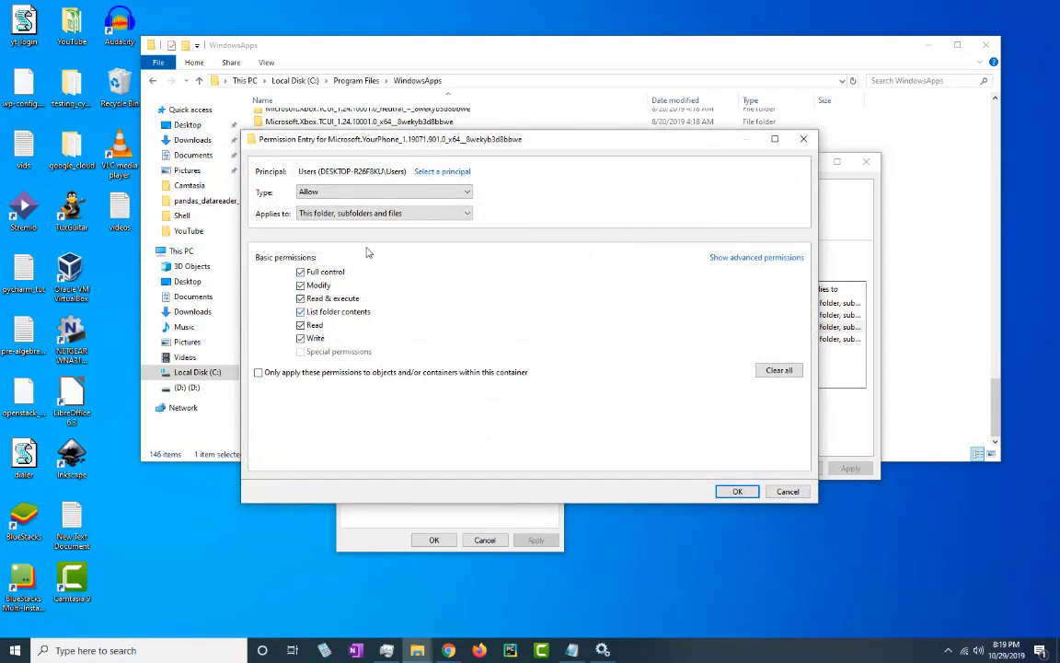
{"action": "left_click", "coordinate": [756, 488]}
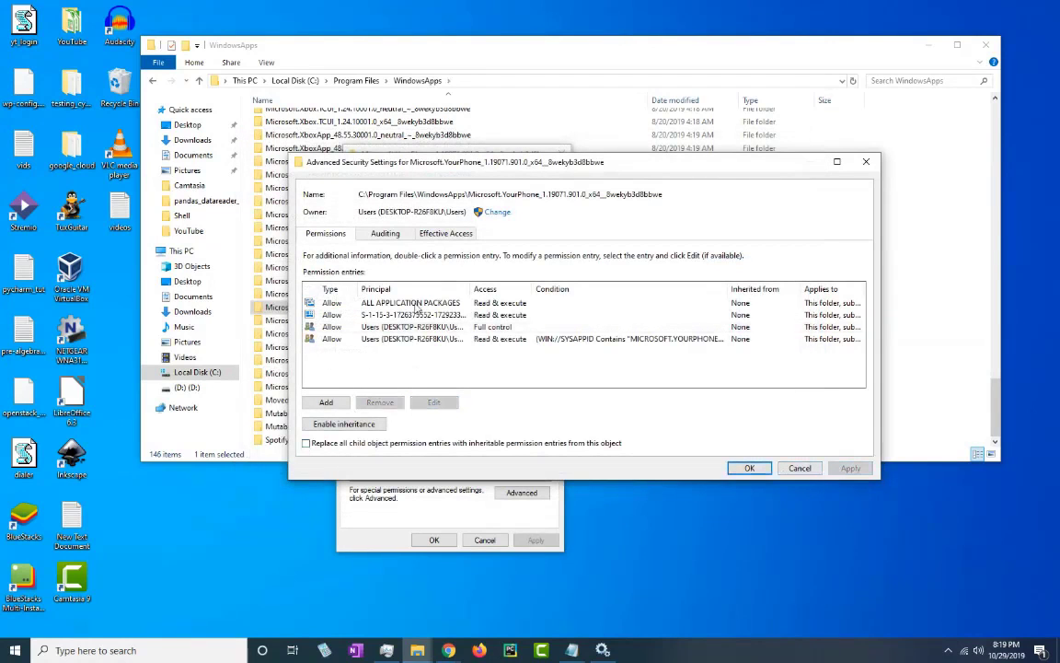
{"action": "left_click", "coordinate": [508, 328]}
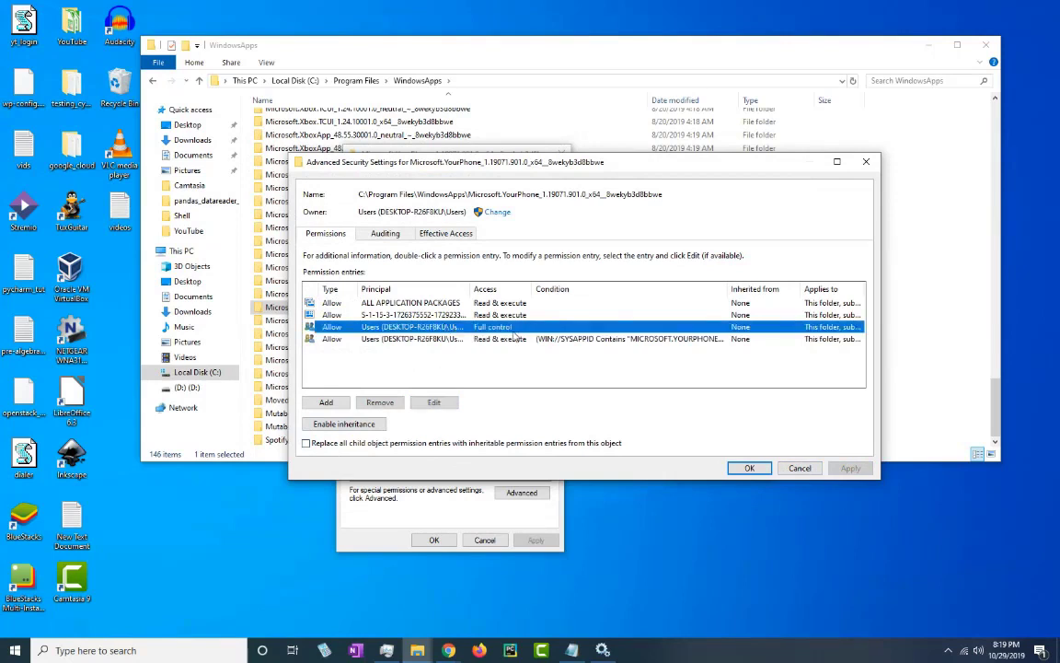
Replace all child object permission entries of the YourPhone folder with inheritable ones and close its properties
{"action": "left_click", "coordinate": [308, 444]}
{"action": "left_click", "coordinate": [749, 467]}
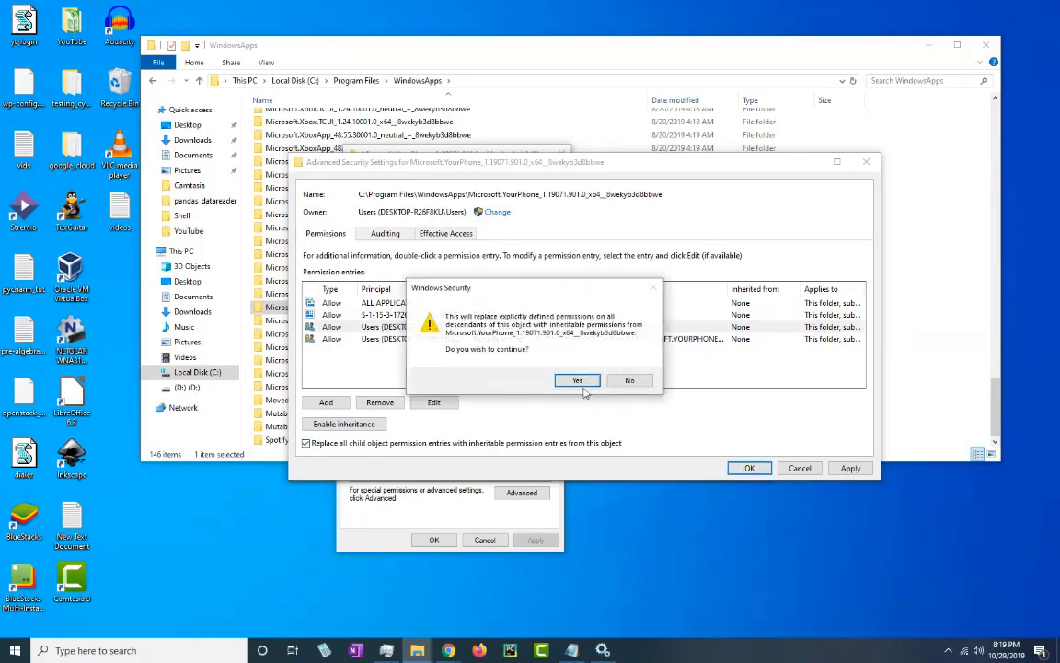
{"action": "left_click", "coordinate": [703, 378]}
{"action": "left_click", "coordinate": [436, 436]}
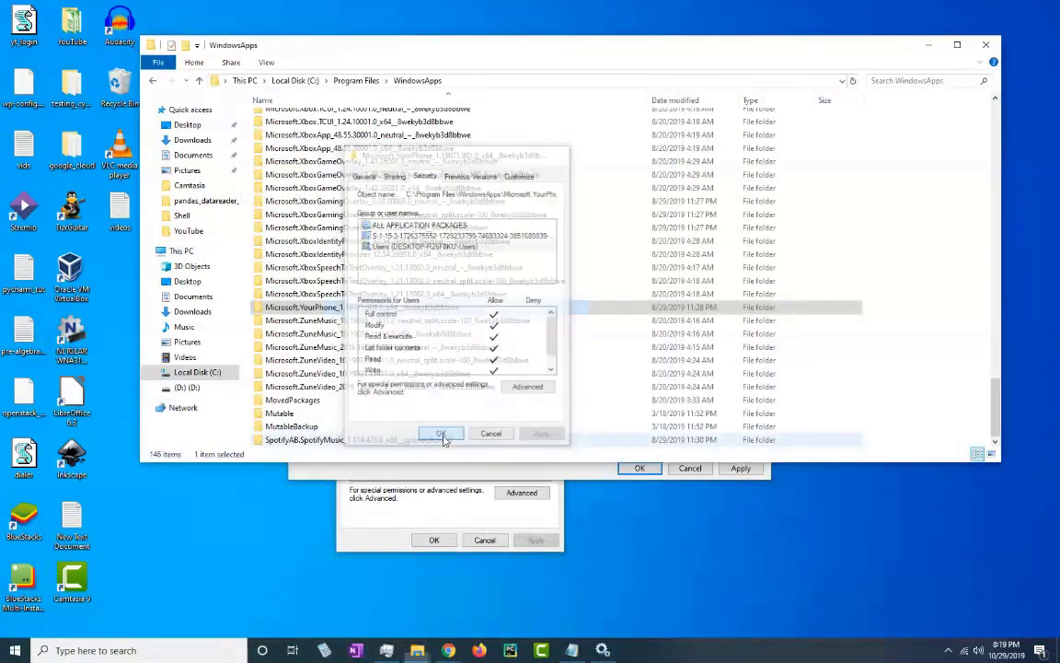
Delete the Microsoft.YourPhone_1.19071.901.0_x64 package folder
{"action": "right_click", "coordinate": [340, 313]}
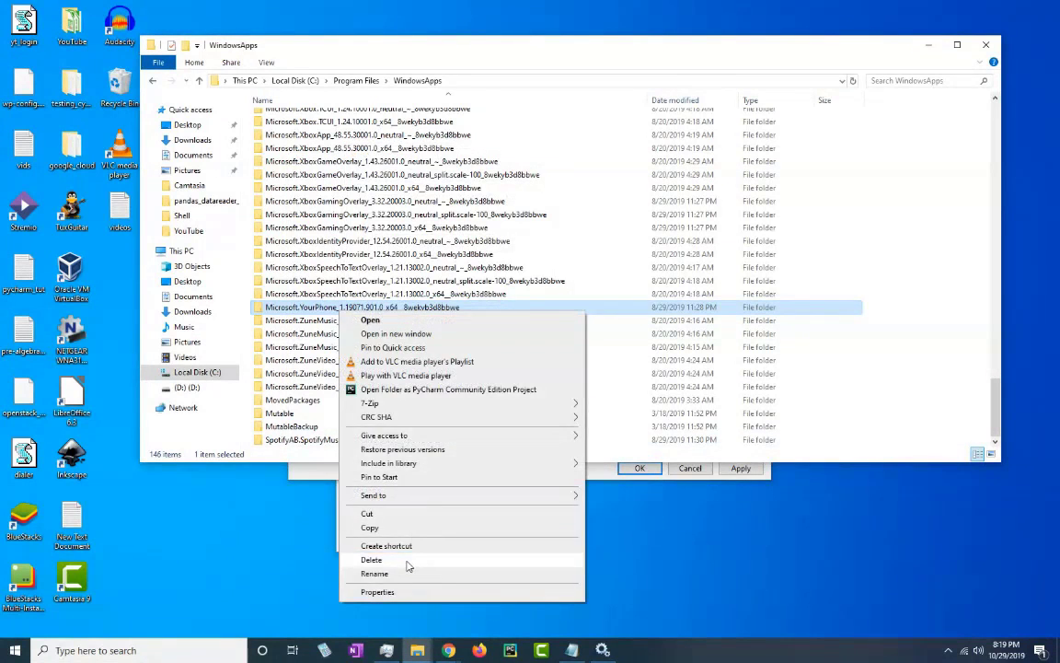
{"action": "left_click", "coordinate": [368, 504]}
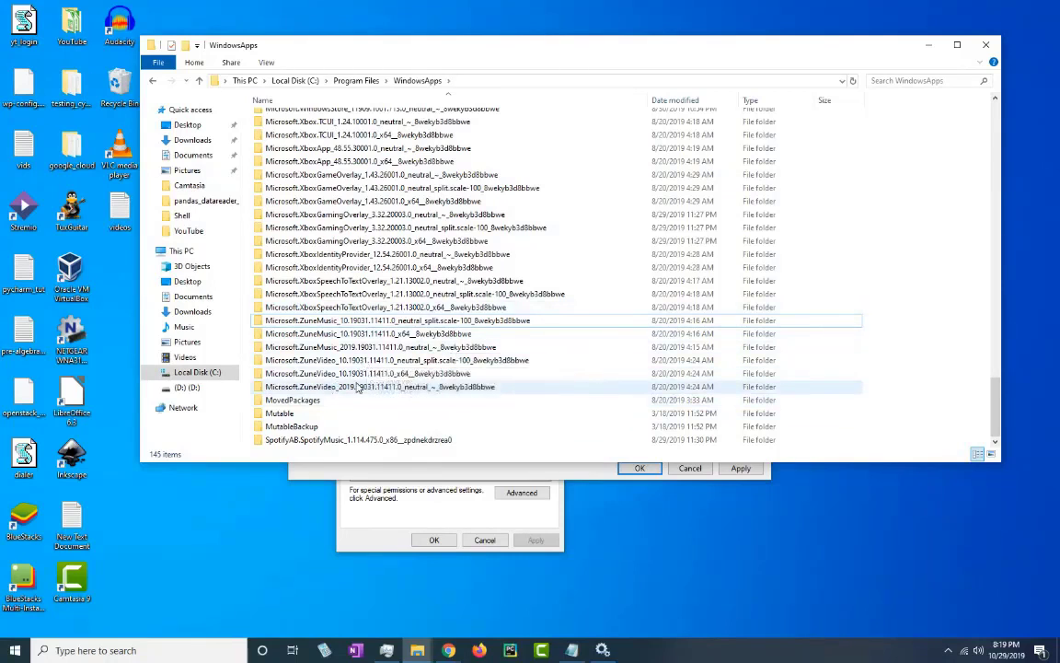
{"action": "left_click", "coordinate": [421, 388]}
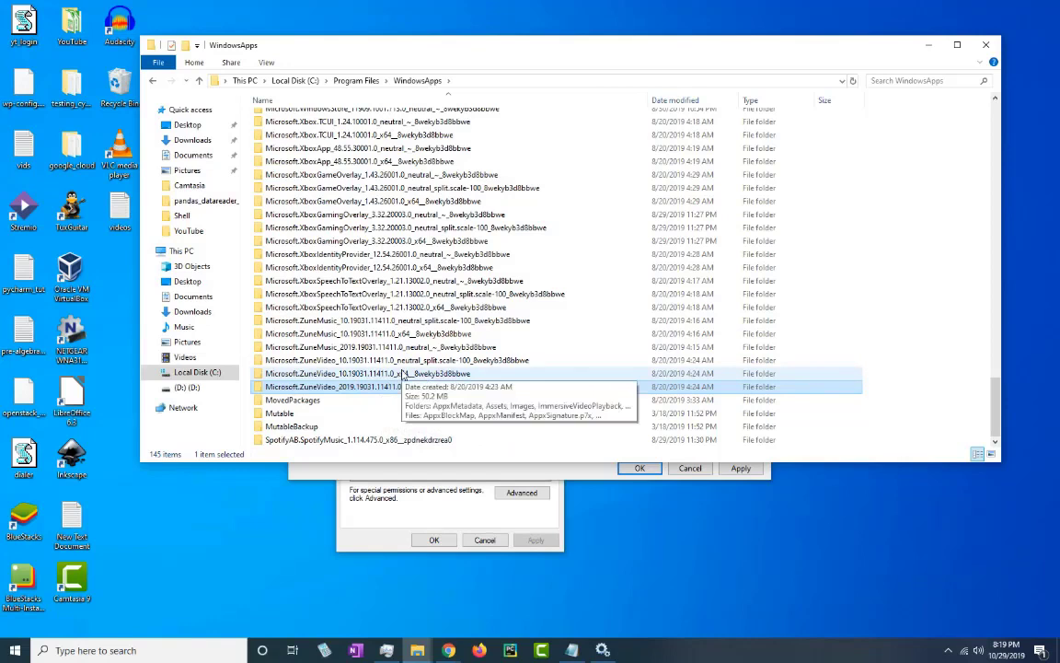
Delete the Microsoft.Xbox.TCUI_1.24.10001.0_neutral package folder
{"action": "scroll", "coordinate": [405, 368], "scroll_direction": "up", "scroll_amount": 2}
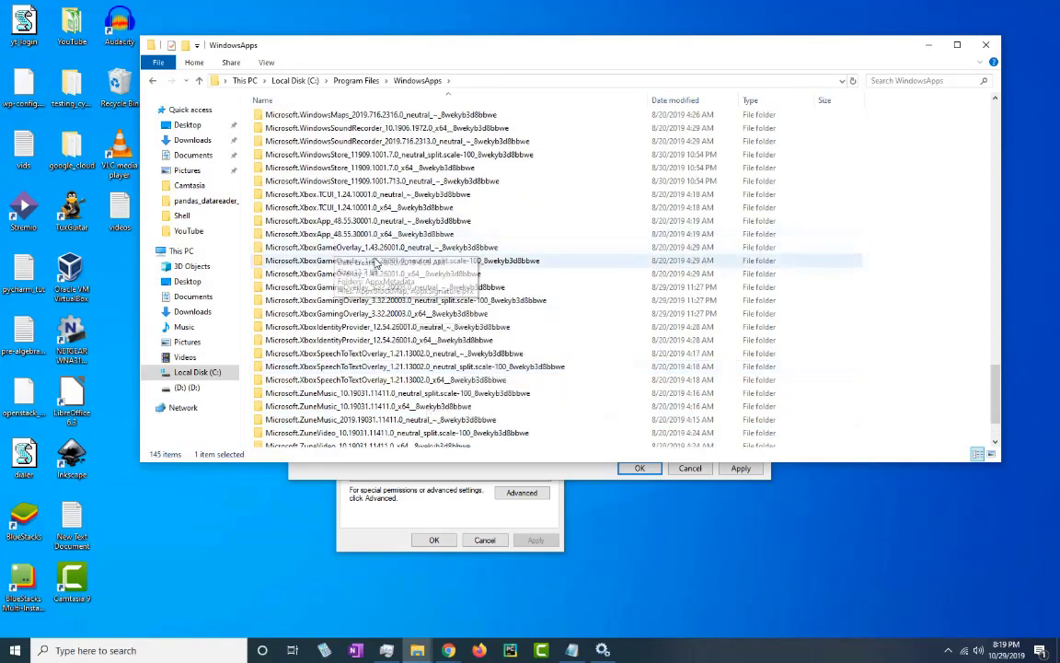
{"action": "right_click", "coordinate": [333, 195]}
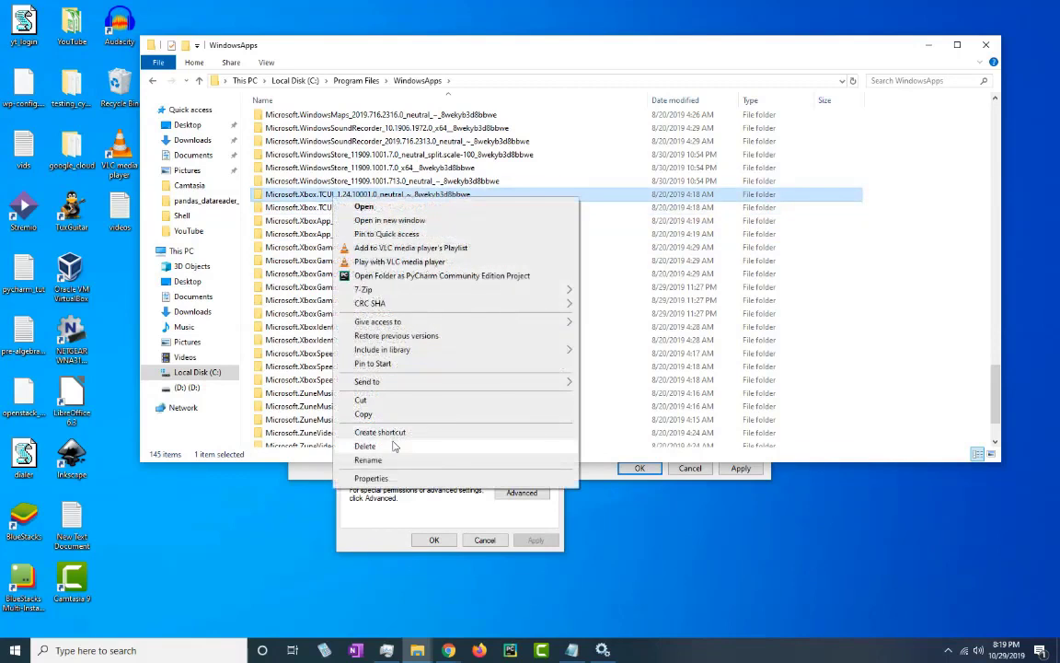
{"action": "left_click", "coordinate": [365, 445]}
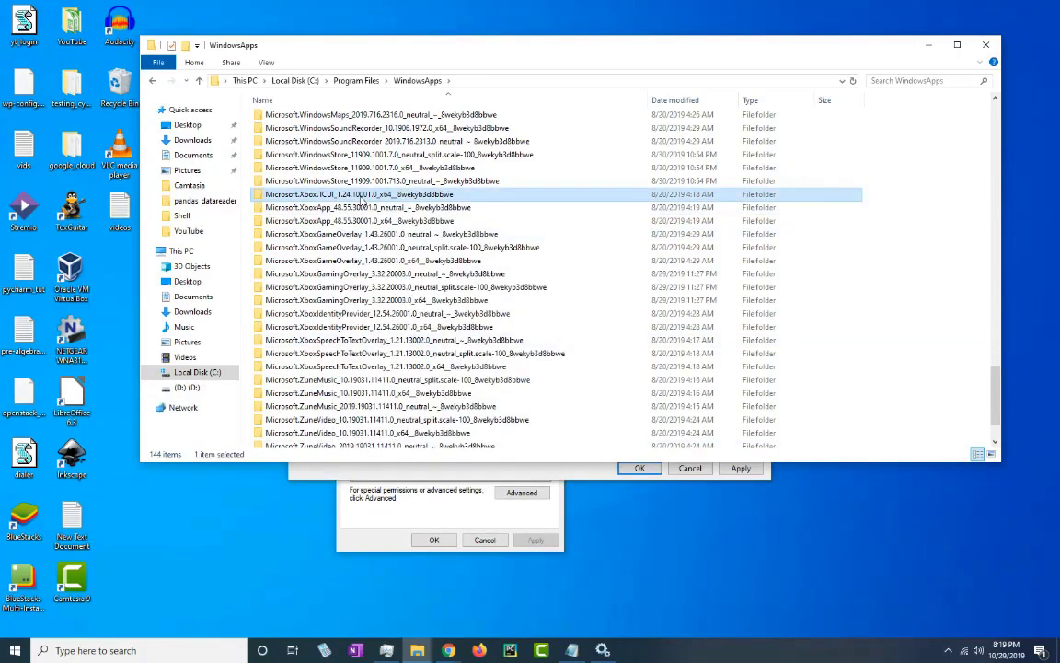
Try to delete the Microsoft.Xbox.TCUI_1.24.10001.0_x64 package folder with administrator permission
{"action": "key", "text": "Delete"}
{"action": "left_click", "coordinate": [451, 221]}
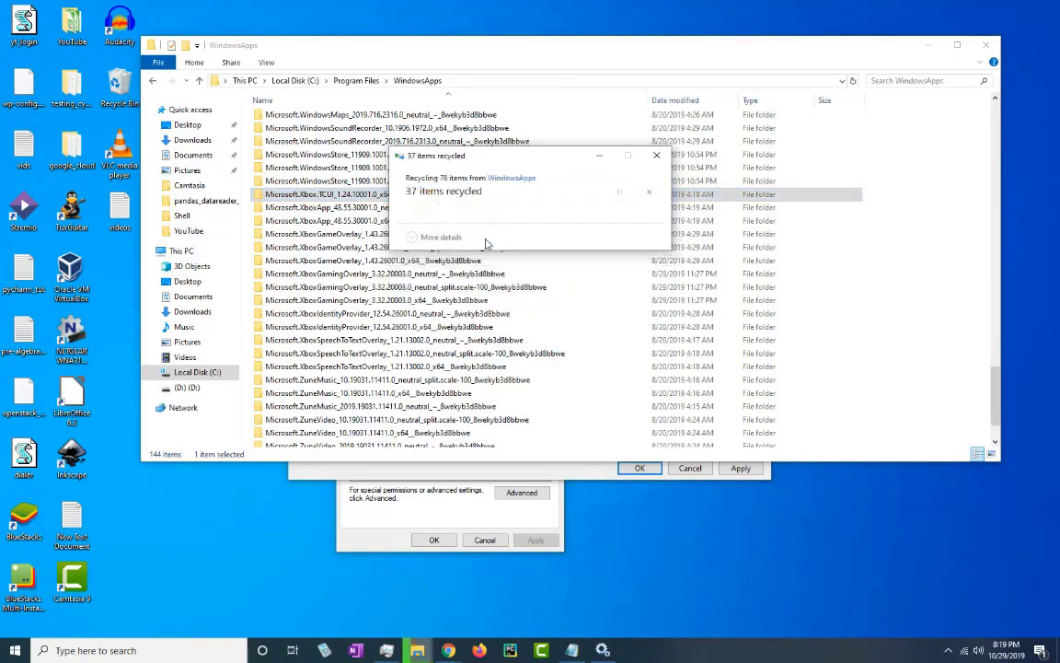
{"action": "left_click", "coordinate": [559, 258]}
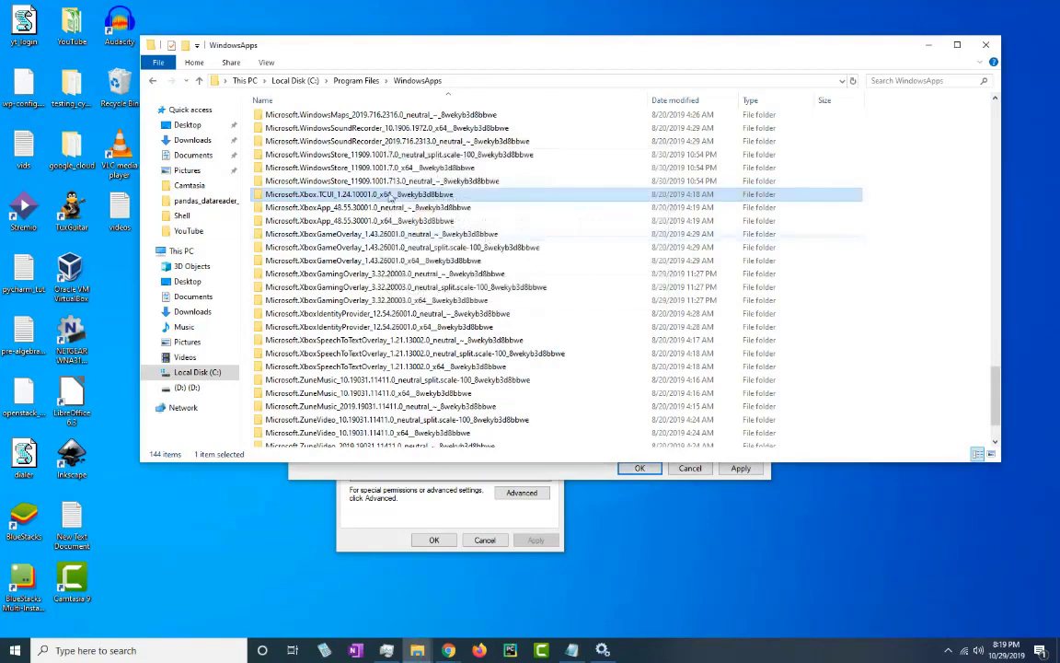
Open the advanced security settings of the Microsoft.Xbox.TCUI_1.24.10001.0_x64 folder and review its permission entries
{"action": "right_click", "coordinate": [390, 196]}
{"action": "left_click", "coordinate": [426, 473]}
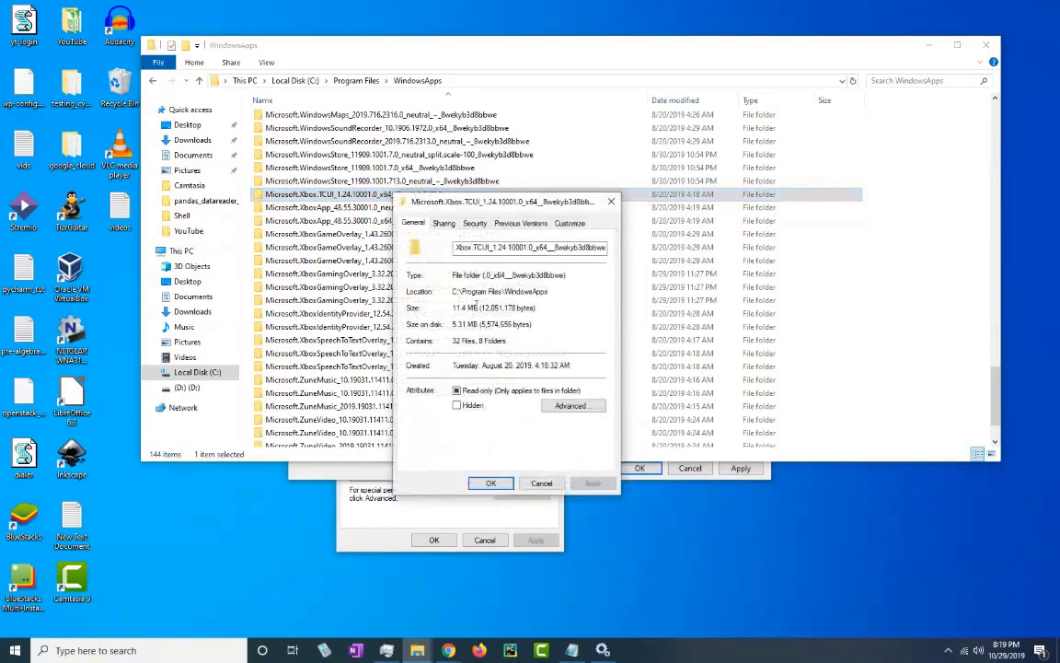
{"action": "left_click", "coordinate": [475, 224]}
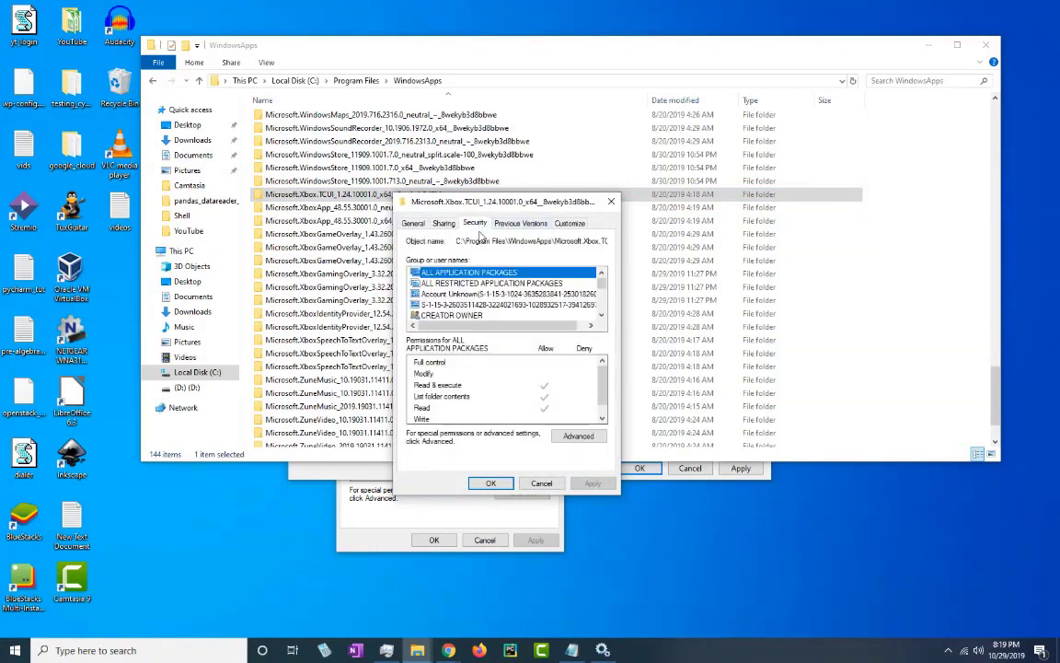
{"action": "left_click", "coordinate": [580, 437]}
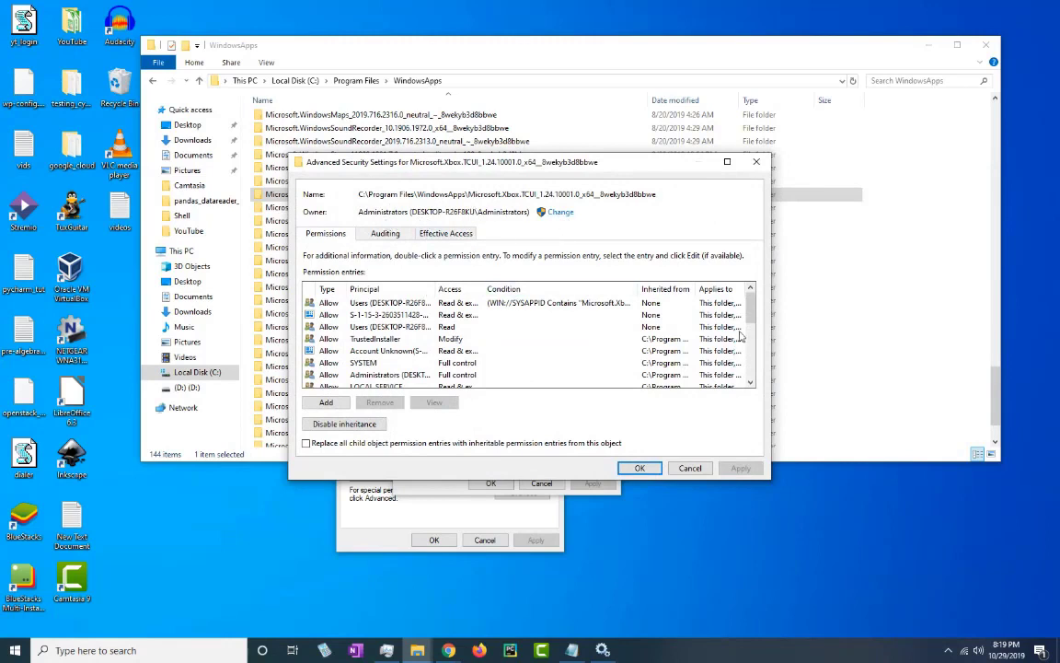
{"action": "scroll", "coordinate": [740, 337], "scroll_direction": "down", "scroll_amount": 2}
{"action": "scroll", "coordinate": [403, 377], "scroll_direction": "up", "scroll_amount": 3}
Replace all child object permission entries of the Xbox.TCUI x64 folder with inheritable ones and close its properties
{"action": "left_click", "coordinate": [640, 468]}
{"action": "left_click", "coordinate": [580, 382]}
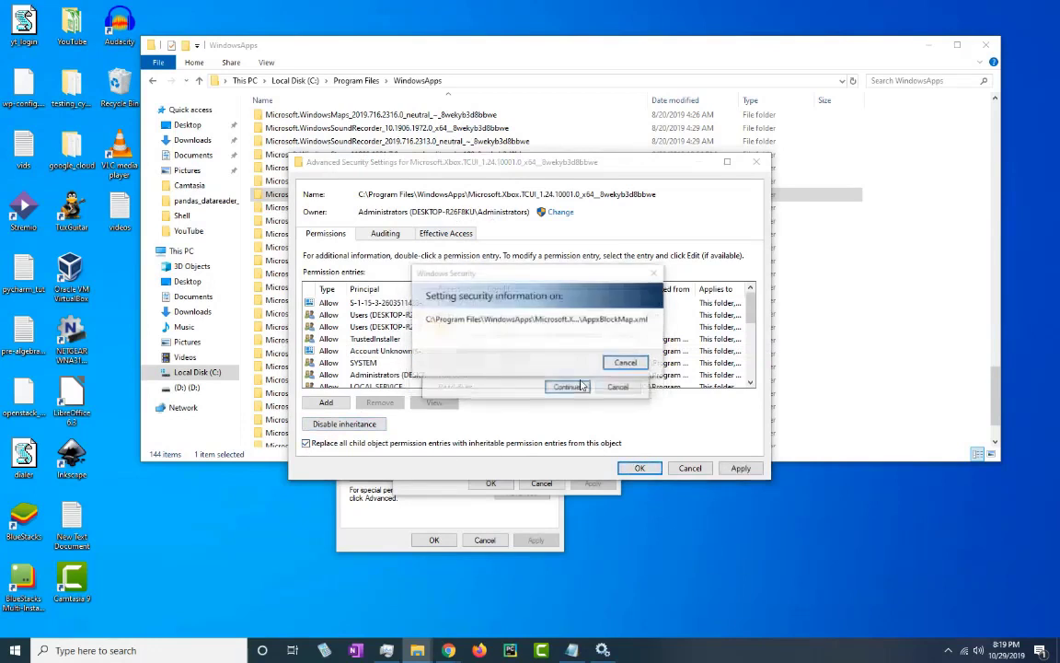
{"action": "left_click", "coordinate": [570, 385]}
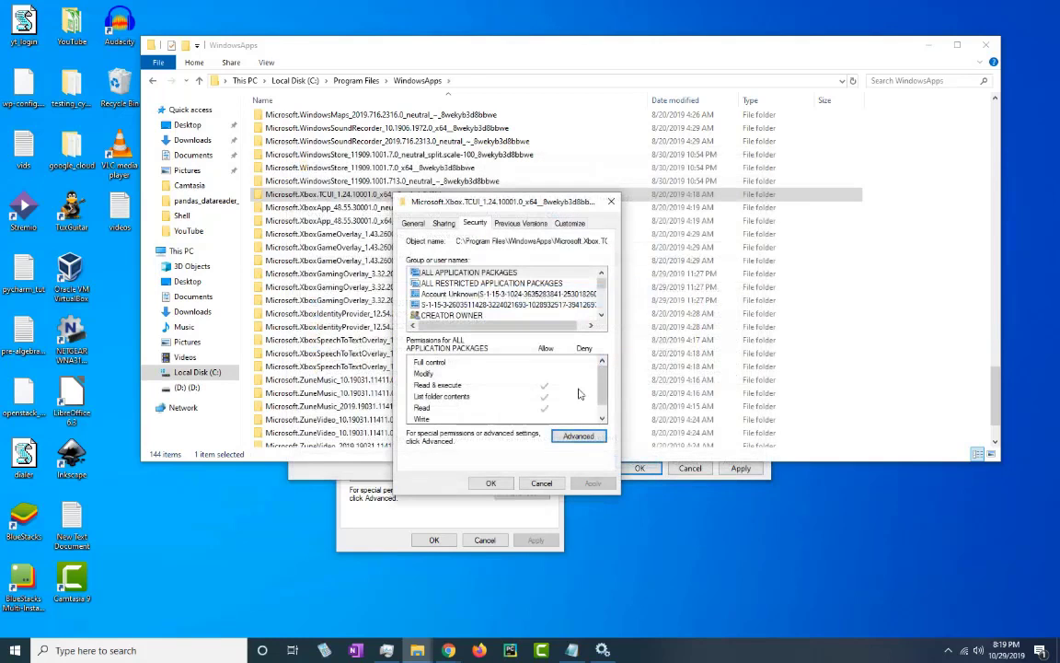
{"action": "left_click", "coordinate": [495, 482]}
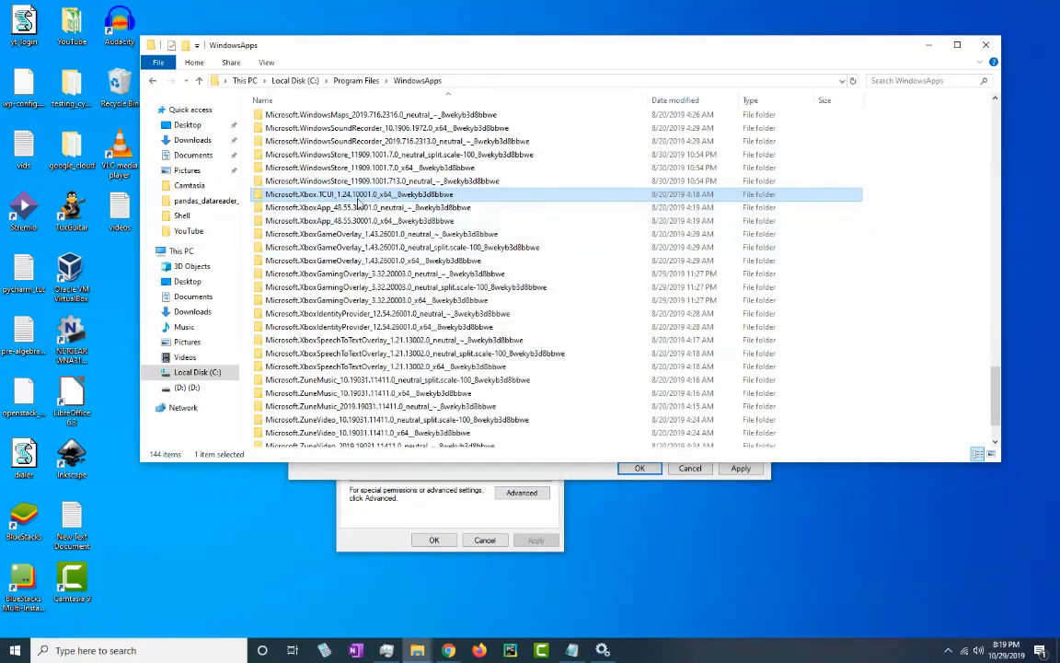
Try again to delete the Microsoft.Xbox.TCUI_1.24.10001.0_x64 package folder with administrator permission
{"action": "right_click", "coordinate": [359, 197]}
{"action": "left_click", "coordinate": [390, 447]}
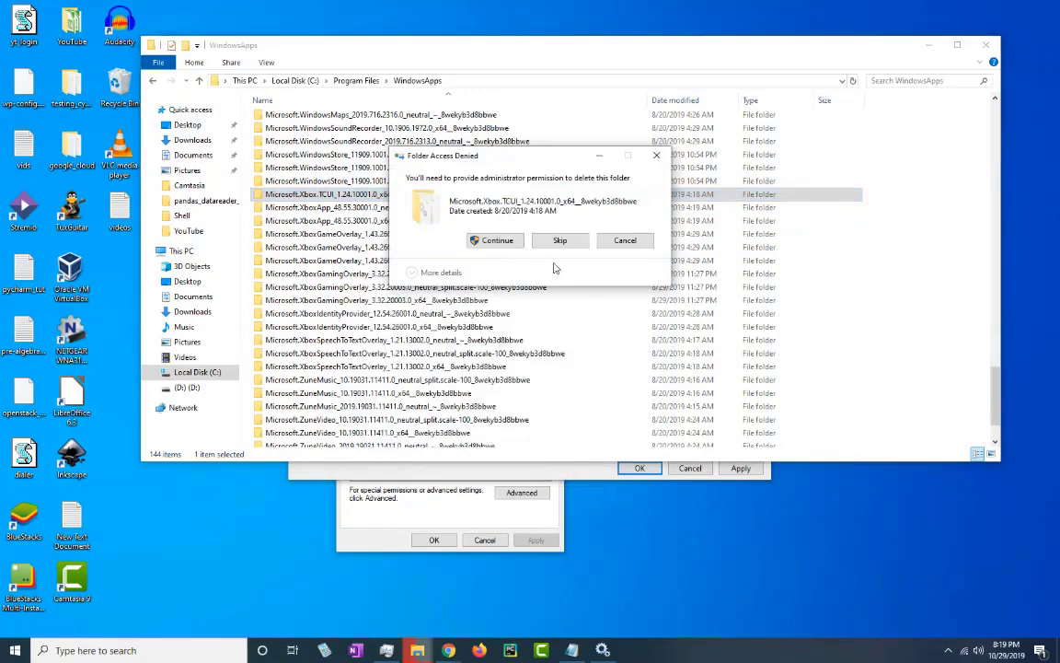
{"action": "left_click", "coordinate": [495, 240]}
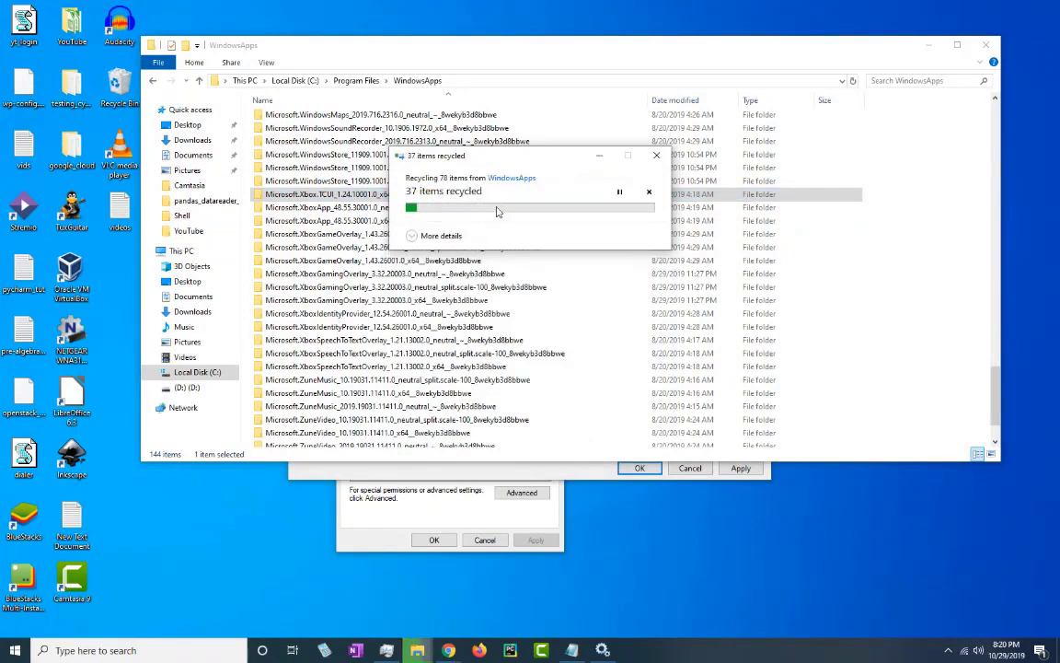
{"action": "left_click", "coordinate": [625, 259]}
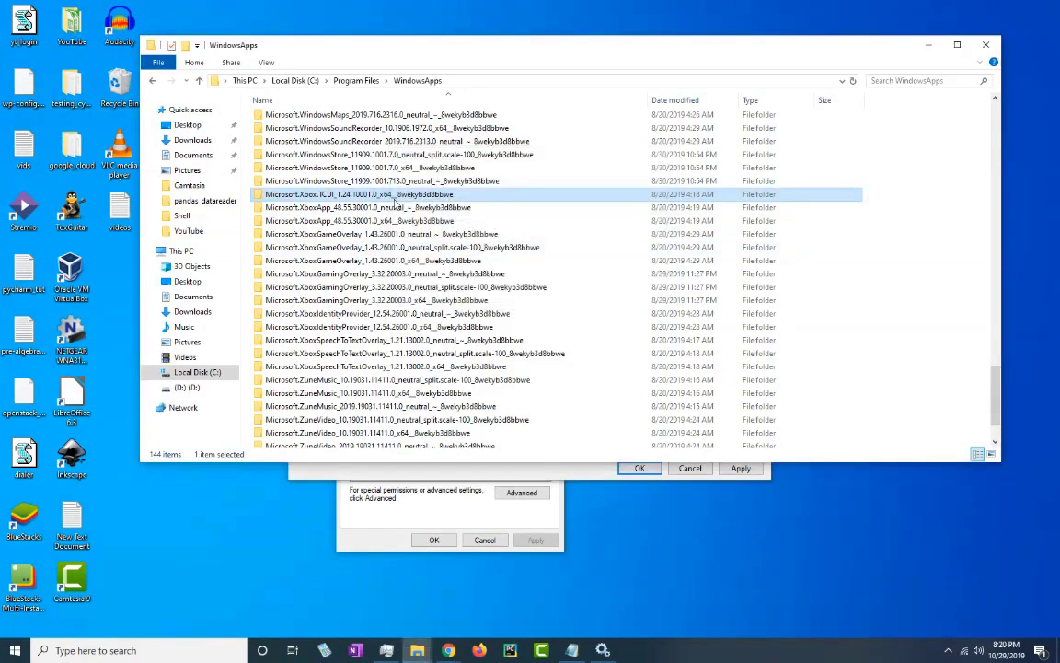
Open the advanced security settings of the Microsoft.Xbox.TCUI_1.24.10001.0_x64 package folder
{"action": "right_click", "coordinate": [394, 198]}
{"action": "left_click", "coordinate": [431, 479]}
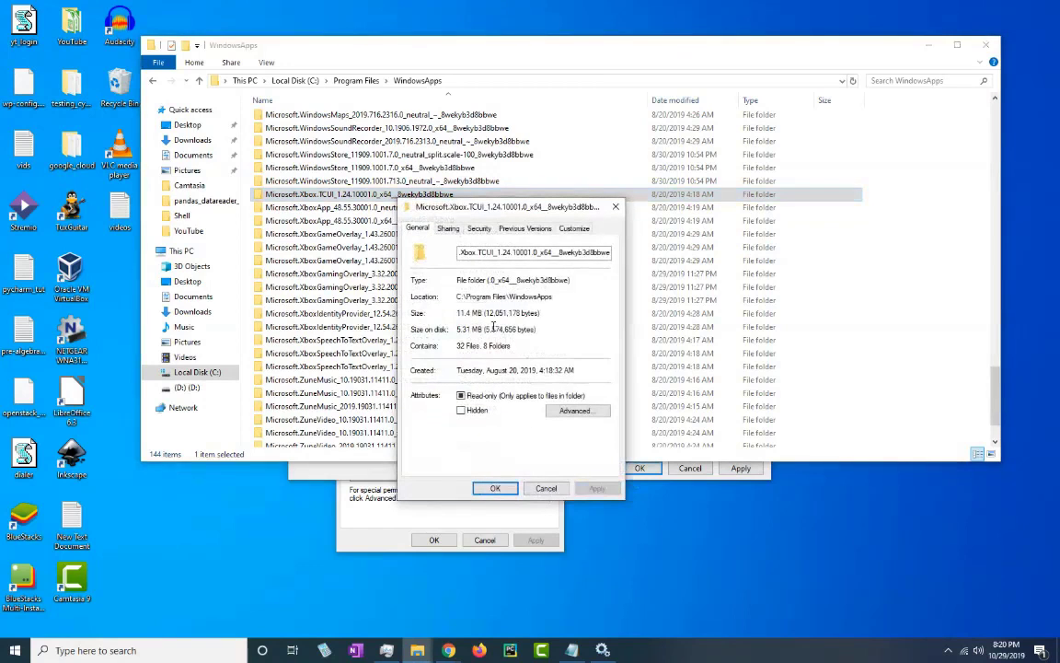
{"action": "left_click", "coordinate": [477, 229]}
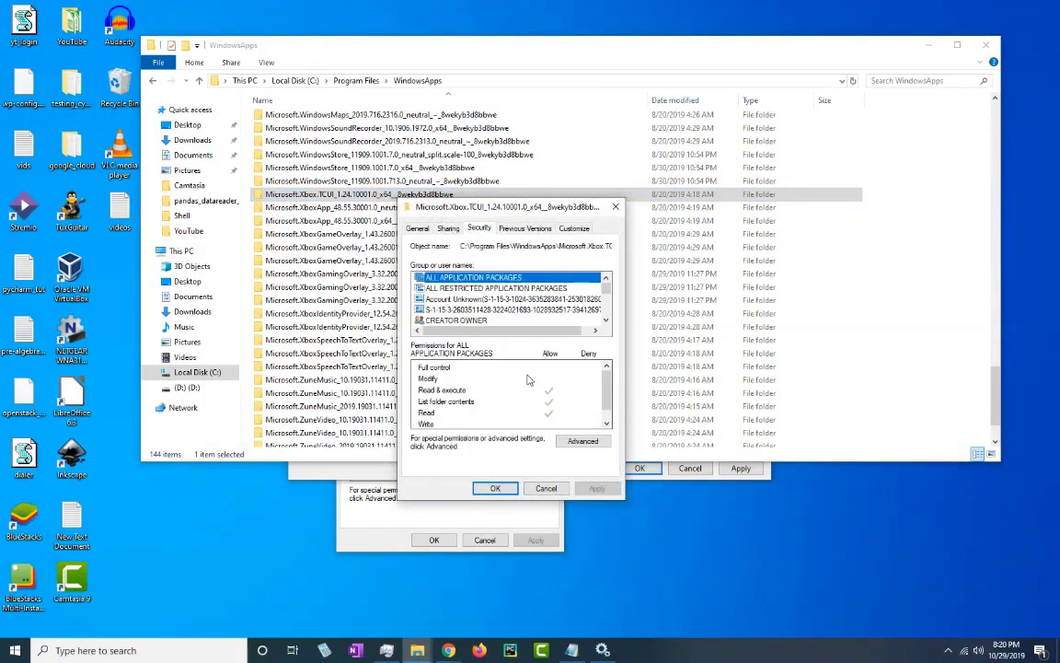
{"action": "left_click", "coordinate": [582, 441]}
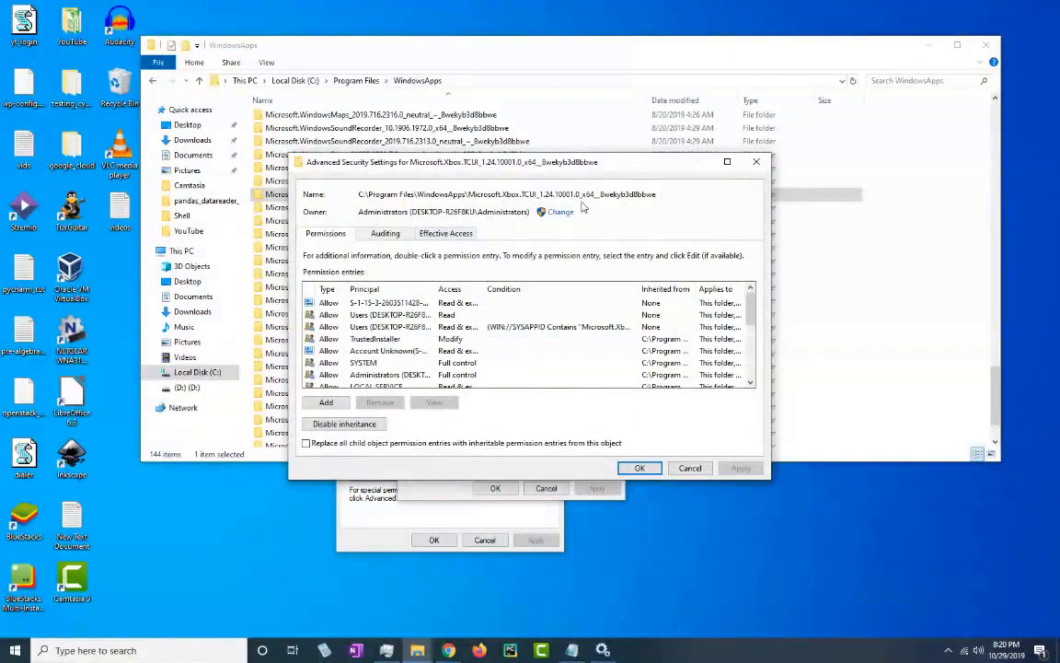
Change the Xbox.TCUI x64 folder's owner to the Users group, replacing the owner on subcontainers and objects, and apply the change
{"action": "left_click", "coordinate": [560, 212]}
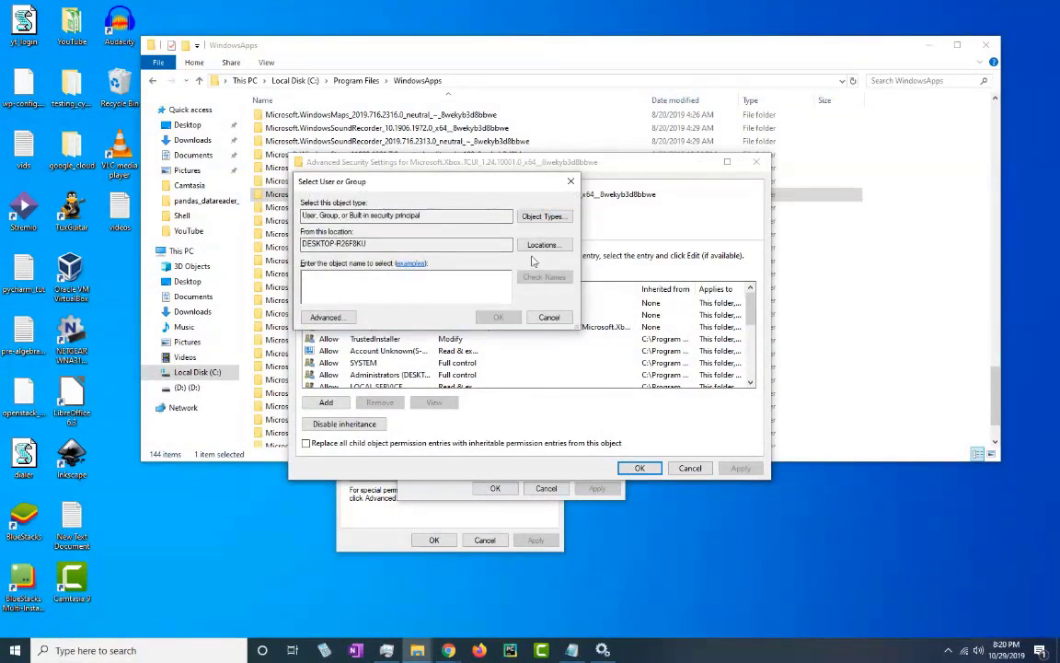
{"action": "left_click", "coordinate": [322, 318]}
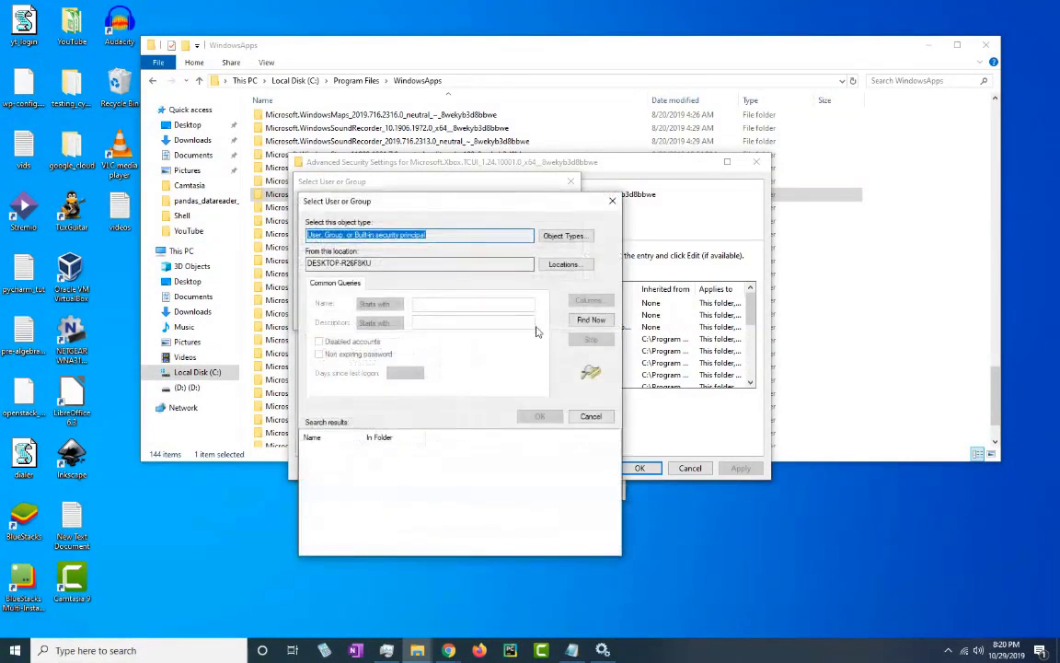
{"action": "left_click", "coordinate": [590, 319]}
{"action": "scroll", "coordinate": [539, 516], "scroll_direction": "down", "scroll_amount": 6}
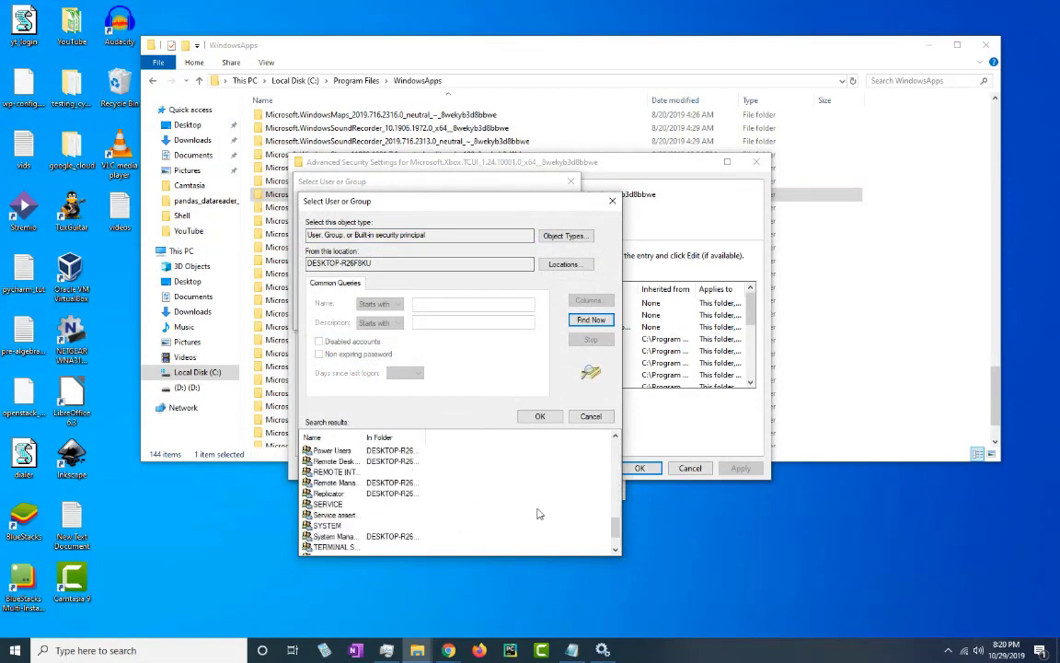
{"action": "left_click", "coordinate": [324, 537]}
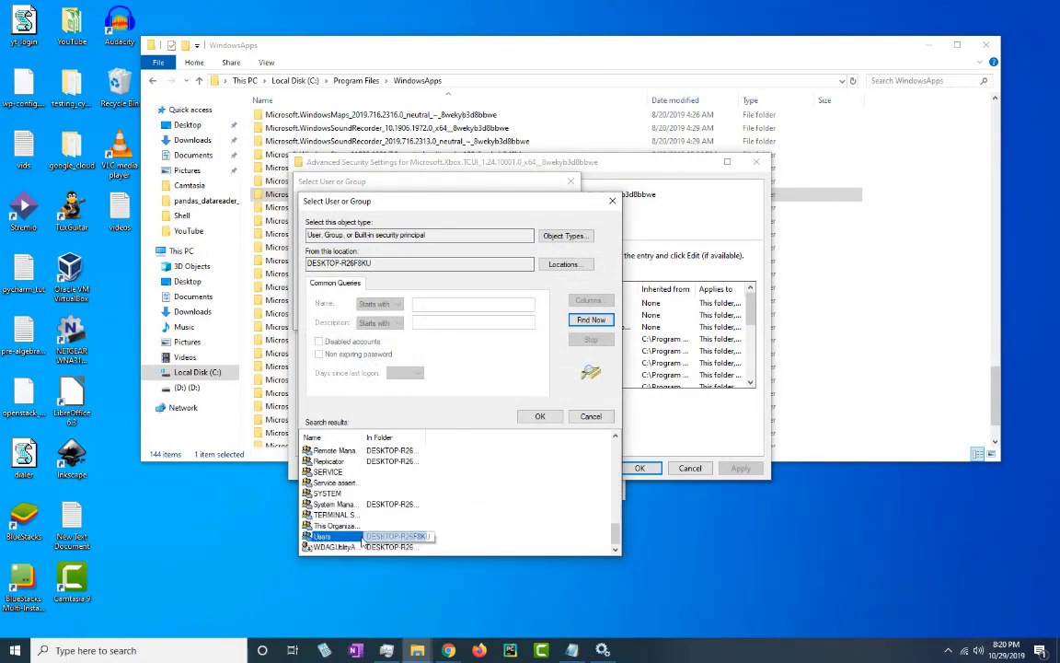
{"action": "left_click", "coordinate": [540, 416]}
{"action": "left_click", "coordinate": [499, 317]}
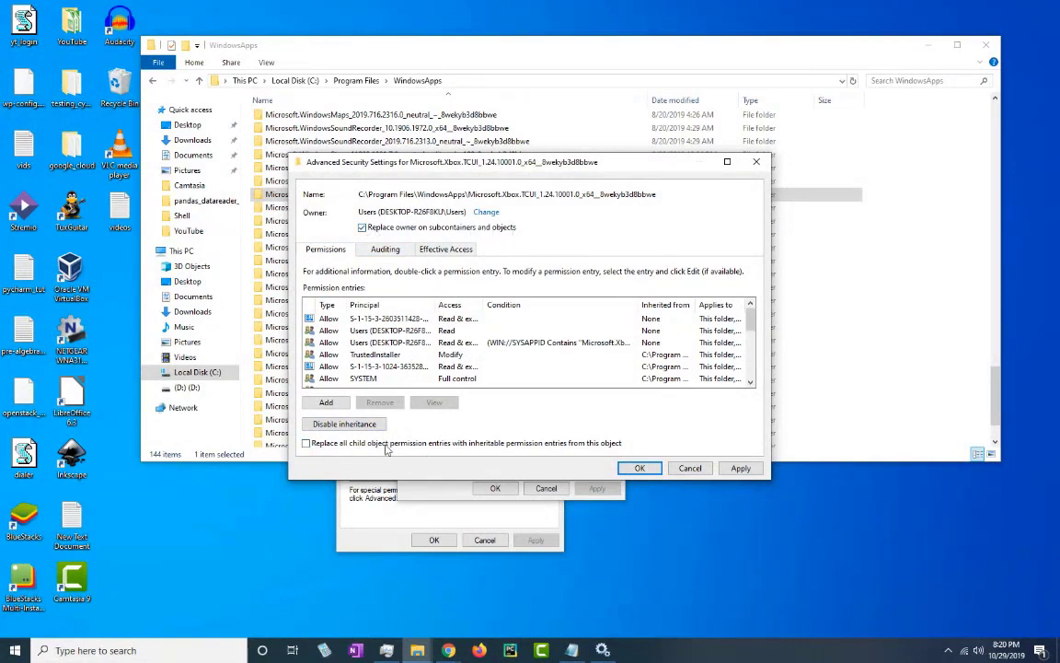
{"action": "left_click", "coordinate": [637, 469]}
{"action": "left_click", "coordinate": [577, 381]}
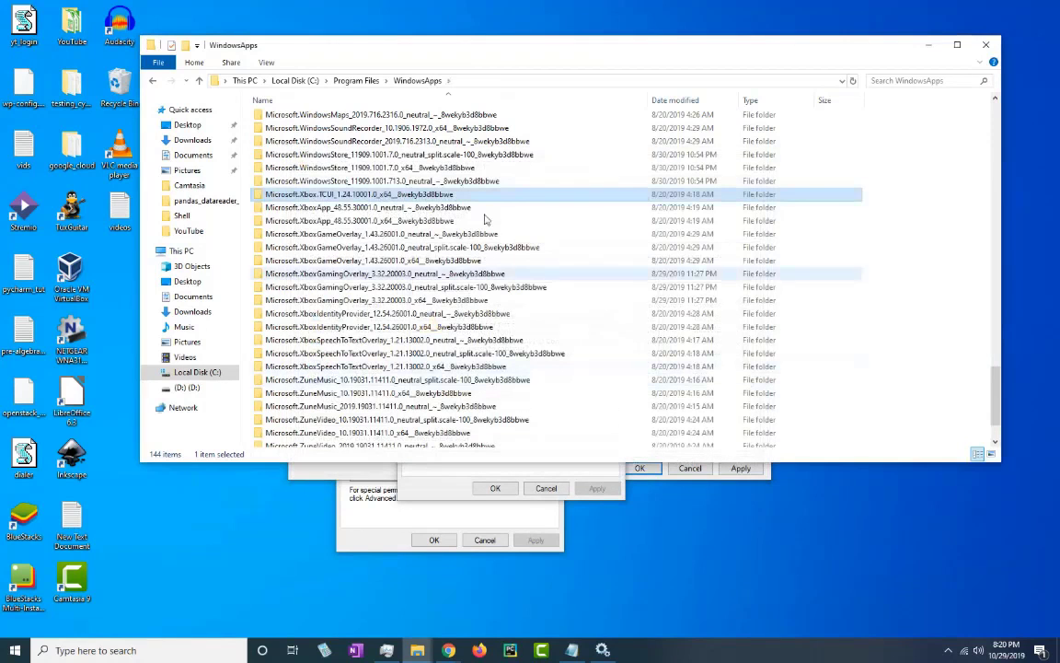
Delete the Microsoft.Xbox.TCUI_1.24.10001.0_x64 and Microsoft.XboxApp_48.55.30001.0_neutral package folders
{"action": "key", "text": "Delete"}
{"action": "left_click", "coordinate": [359, 196]}
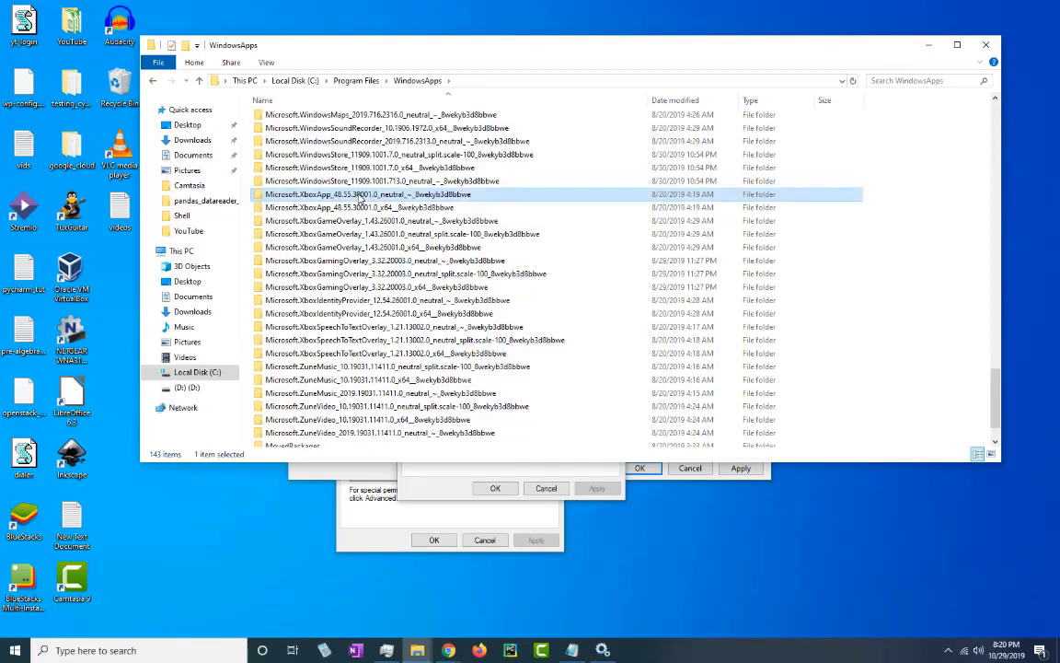
{"action": "key", "text": "Delete"}
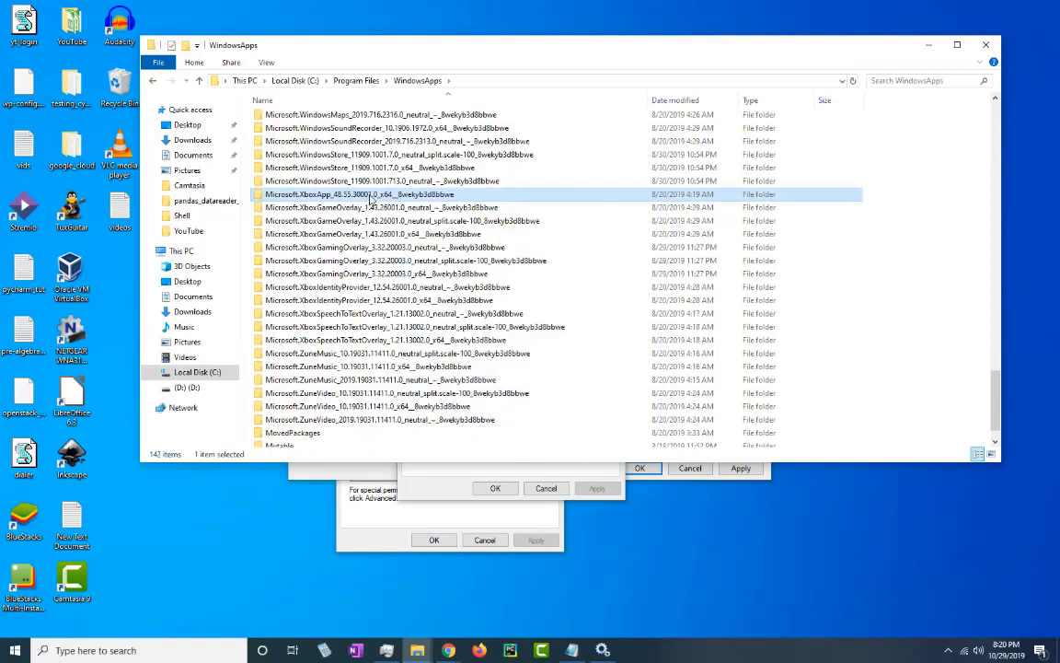
Try to delete the Microsoft.XboxApp_48.55.30001.0_x64 package folder with administrator permission
{"action": "right_click", "coordinate": [332, 195]}
{"action": "left_click", "coordinate": [478, 420]}
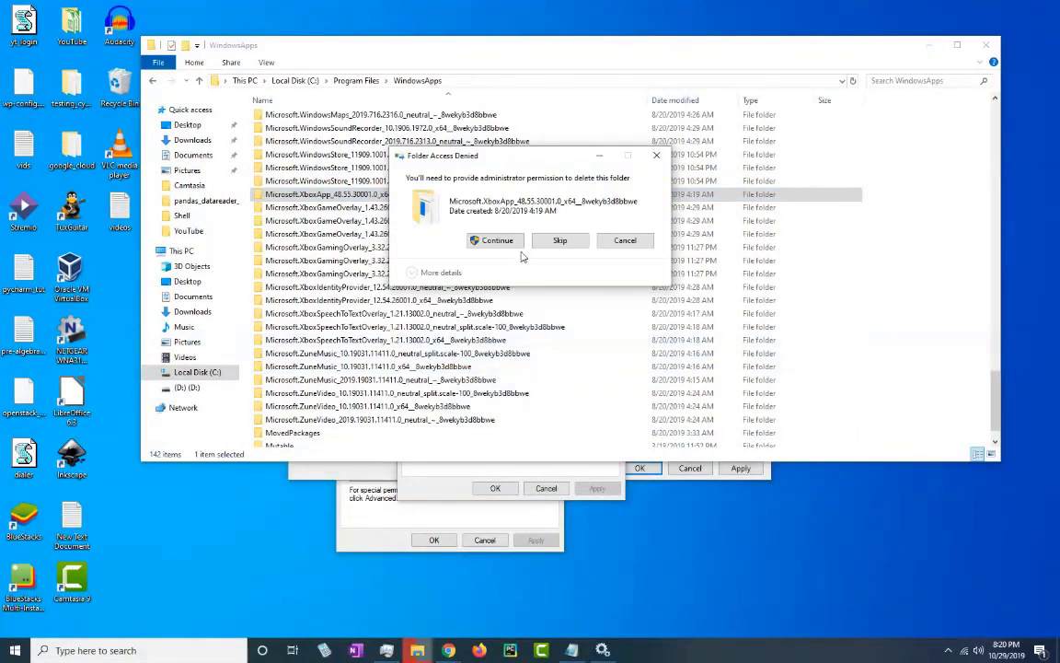
{"action": "left_click", "coordinate": [458, 225]}
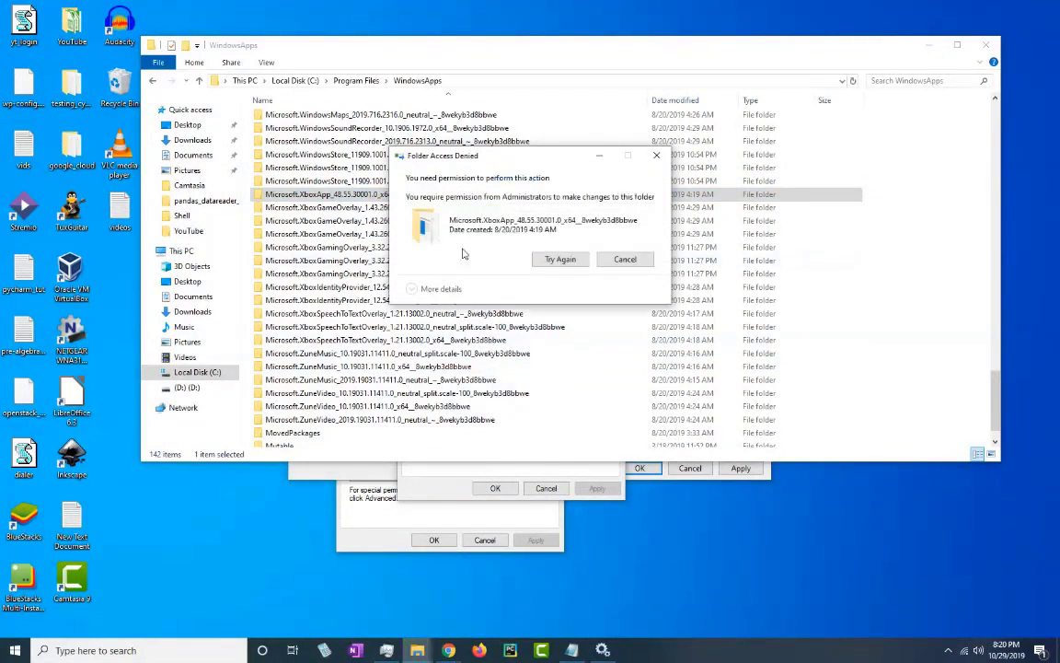
{"action": "left_click", "coordinate": [622, 261]}
Open the advanced security settings of the Microsoft.XboxApp_48.55.30001.0_x64 package folder
{"action": "right_click", "coordinate": [402, 199]}
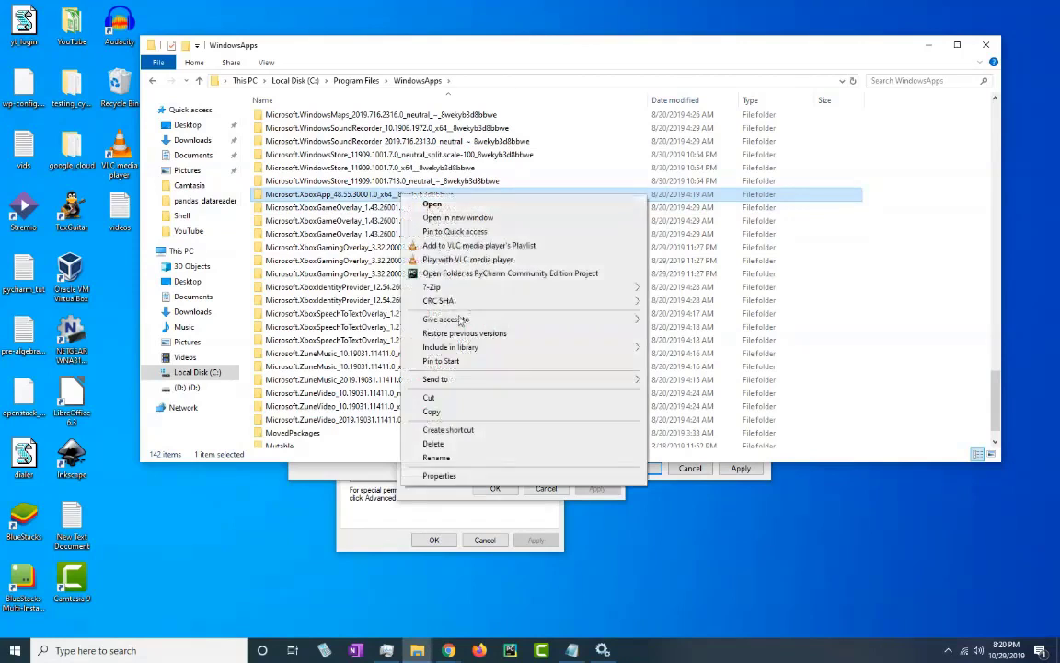
{"action": "left_click", "coordinate": [432, 430]}
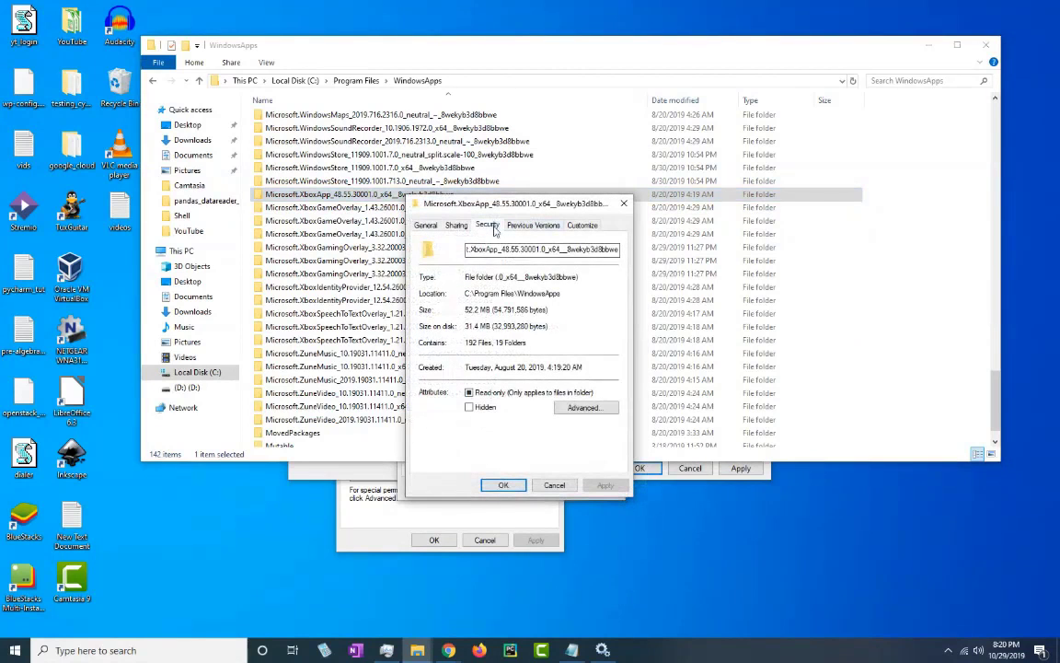
{"action": "left_click", "coordinate": [487, 225]}
{"action": "left_click", "coordinate": [590, 438]}
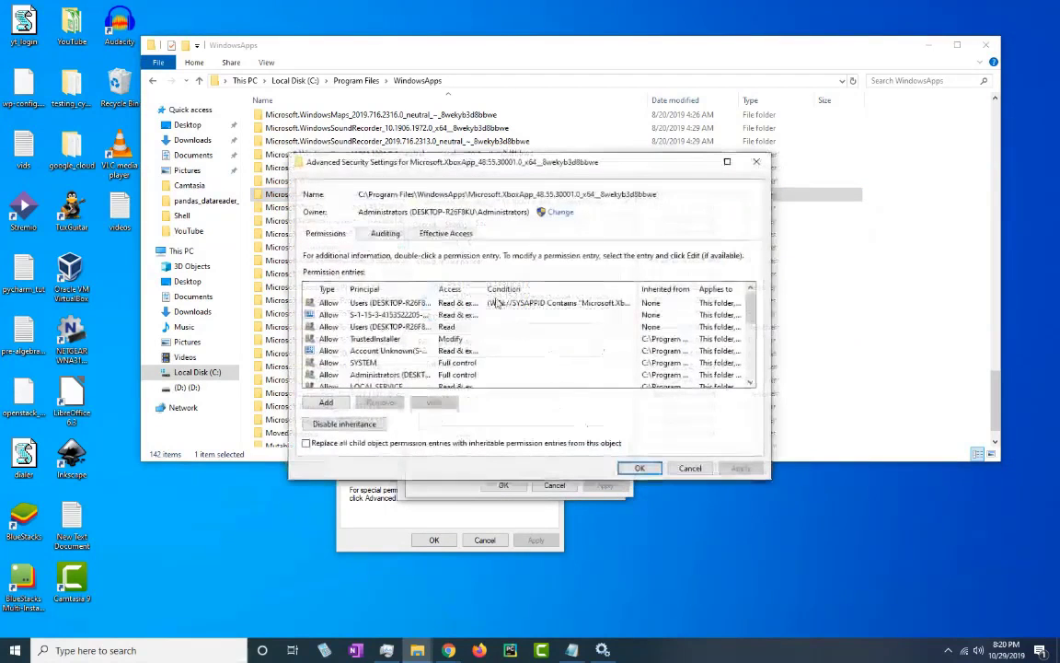
Make the Users group owner of the XboxApp x64 folder and its subcontainers and objects, and delete the folder
{"action": "left_click", "coordinate": [560, 213]}
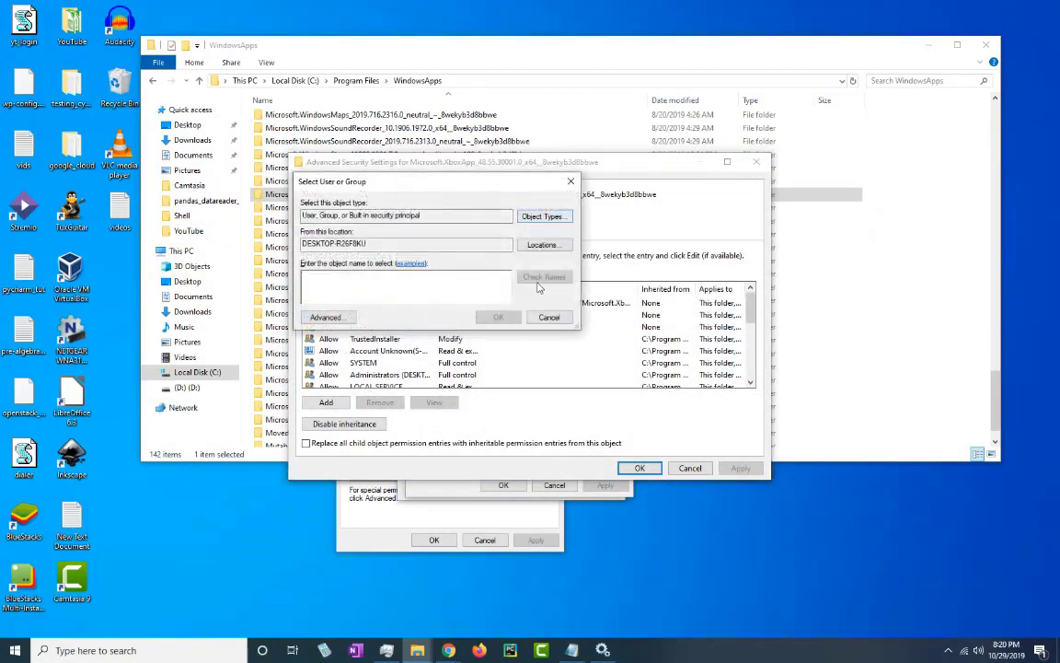
{"action": "left_click", "coordinate": [326, 316]}
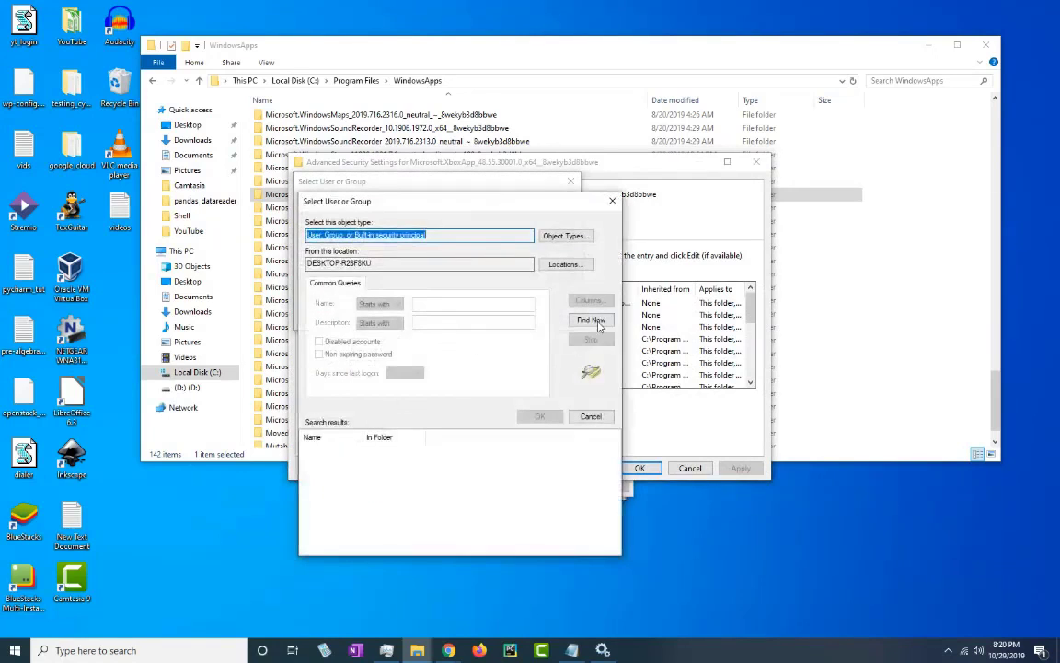
{"action": "left_click", "coordinate": [590, 319]}
{"action": "scroll", "coordinate": [619, 550], "scroll_direction": "down", "scroll_amount": 5}
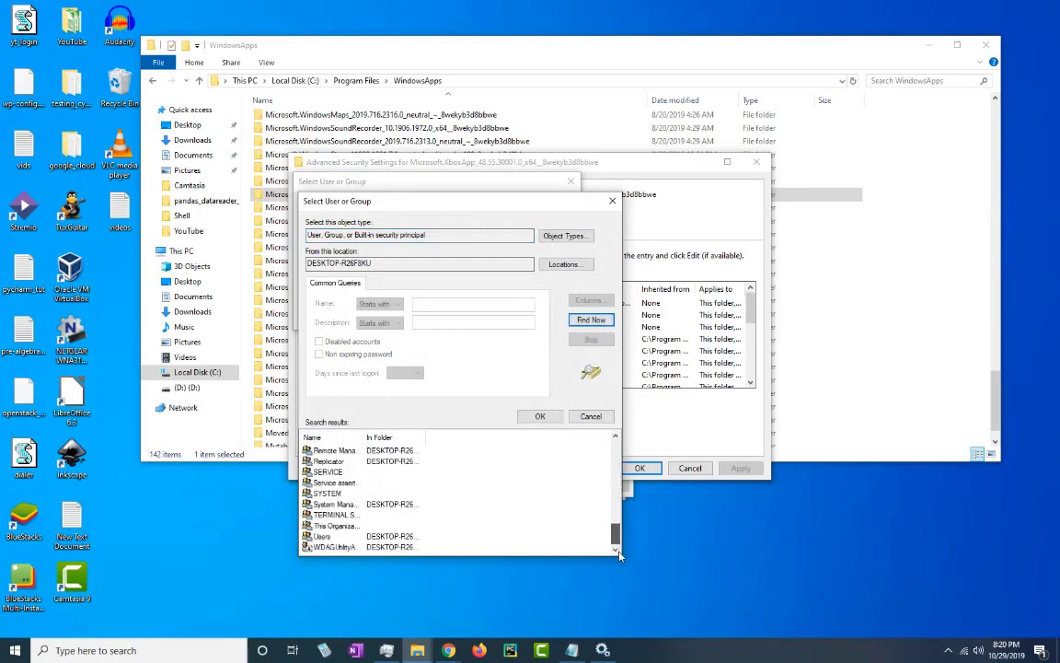
{"action": "double_click", "coordinate": [322, 536]}
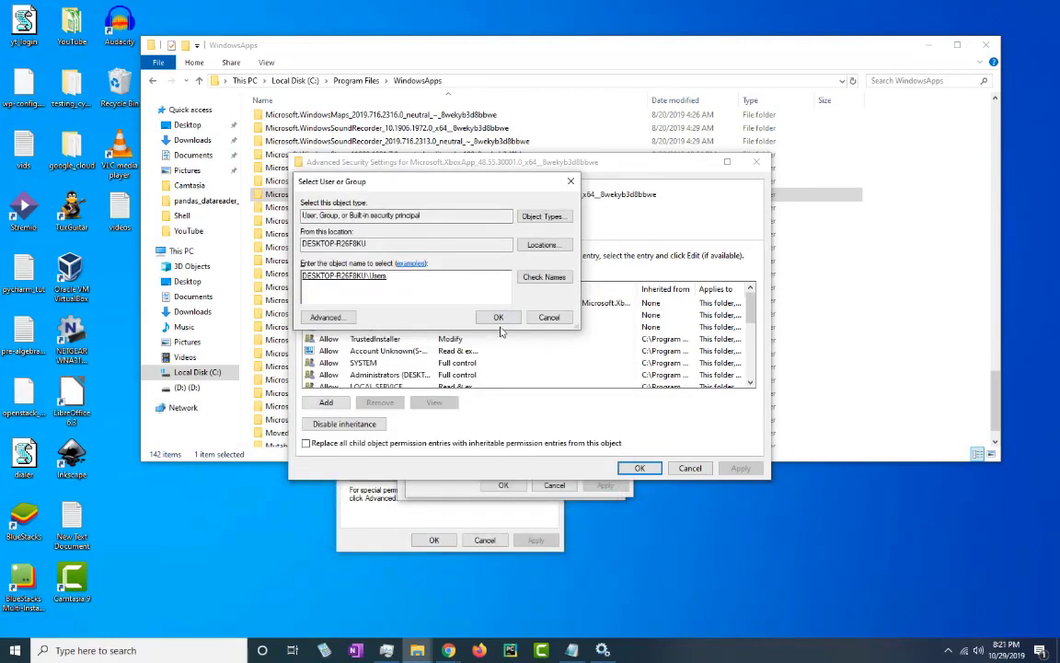
{"action": "left_click", "coordinate": [498, 318]}
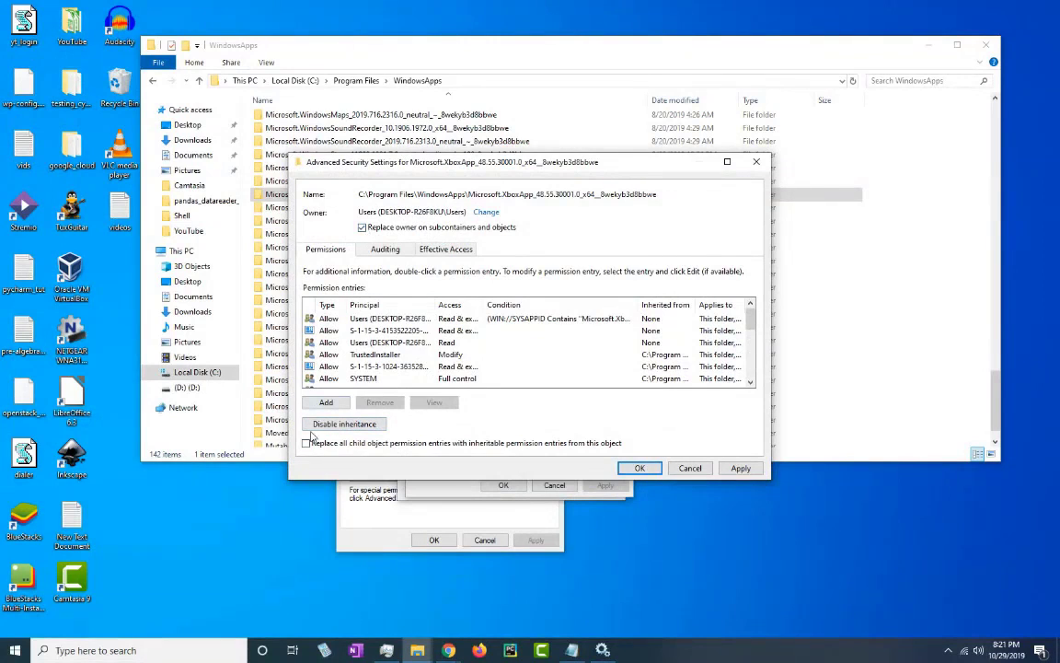
{"action": "left_click", "coordinate": [640, 467]}
{"action": "left_click", "coordinate": [620, 378]}
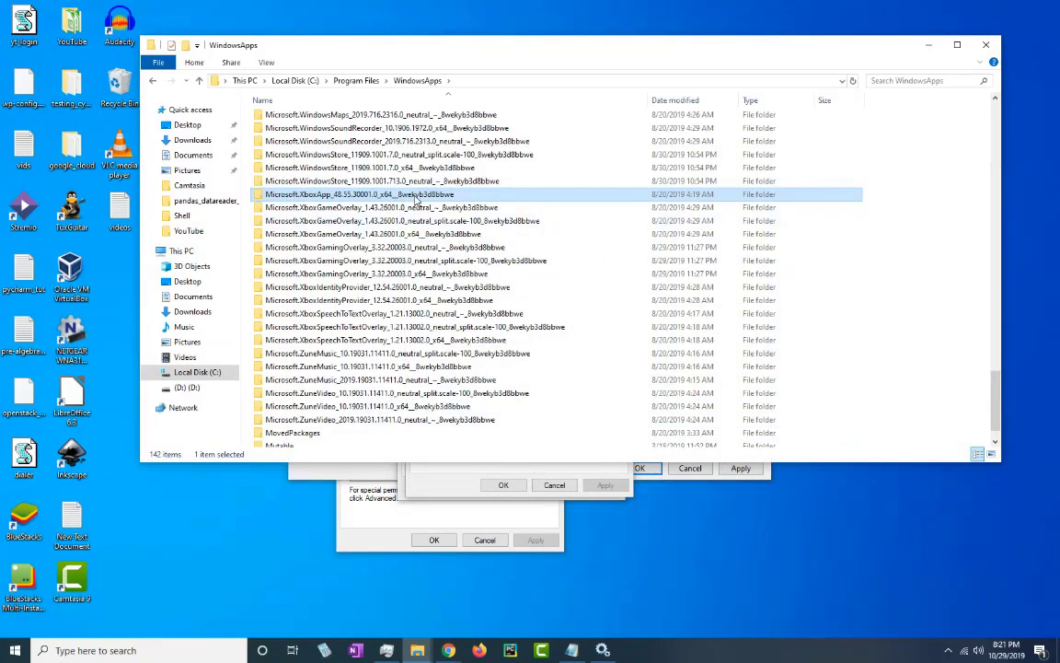
{"action": "key", "text": "Delete"}
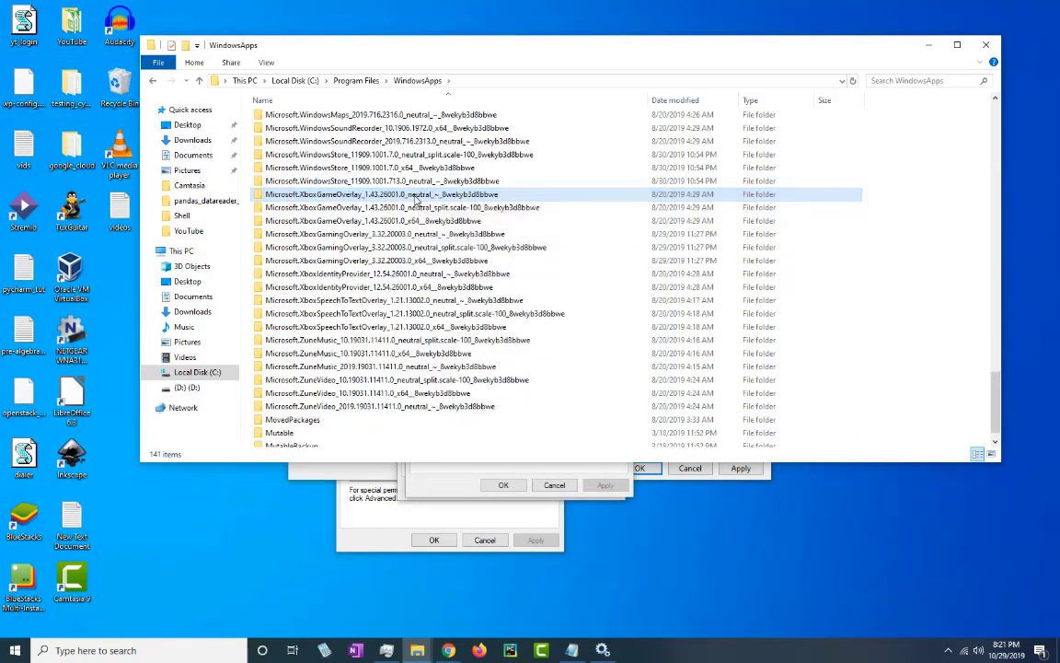